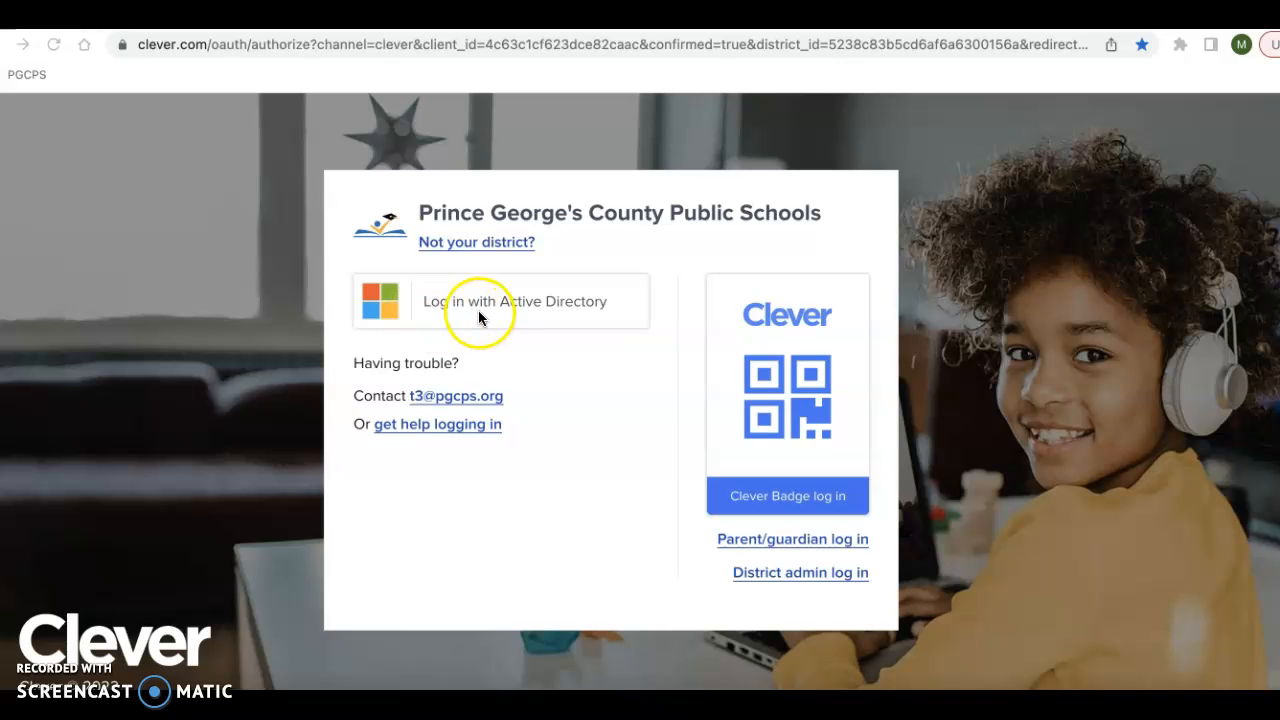
- Log in to the Prince George's County Public Schools Clever portal with Active Directory
{"action": "left_click", "coordinate": [474, 299]}
{"action": "left_click", "coordinate": [374, 302]}
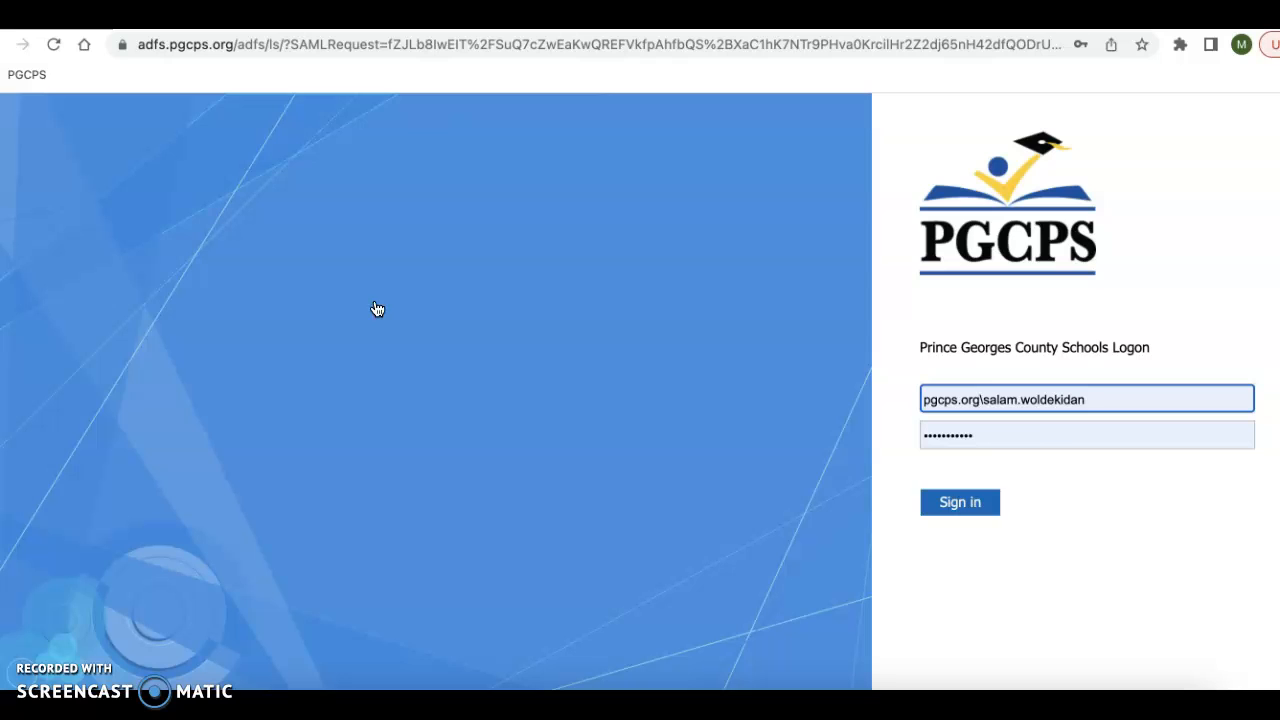
{"action": "left_click", "coordinate": [971, 516]}
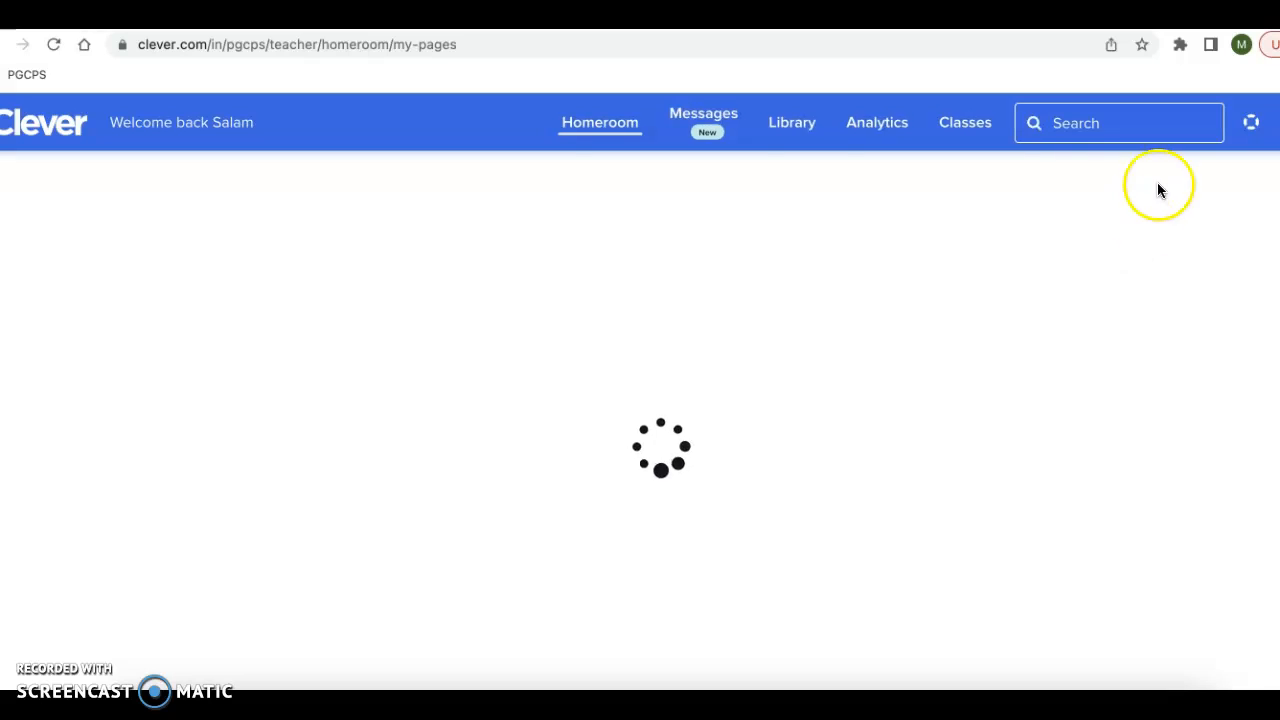
- Search the Clever portal for "canva" and open the Canva single sign-on resource
{"action": "left_click", "coordinate": [1106, 128]}
{"action": "type", "text": "canva"}
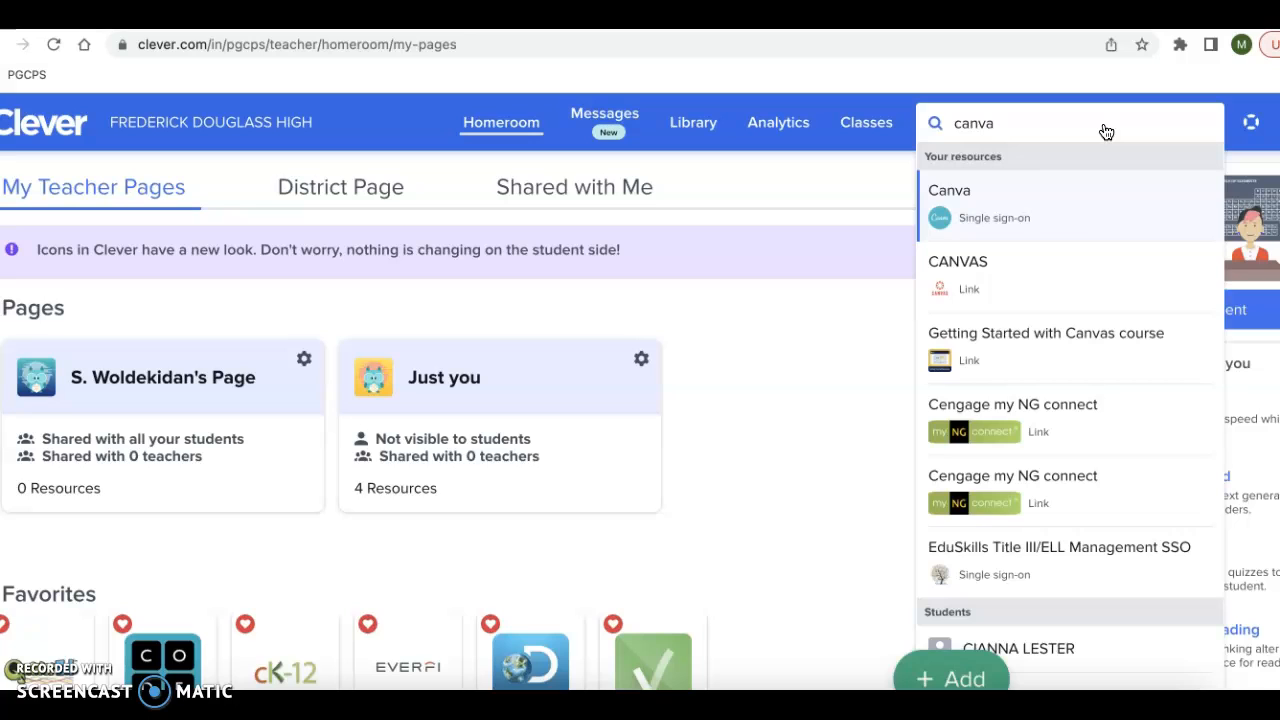
{"action": "key", "text": "Return"}
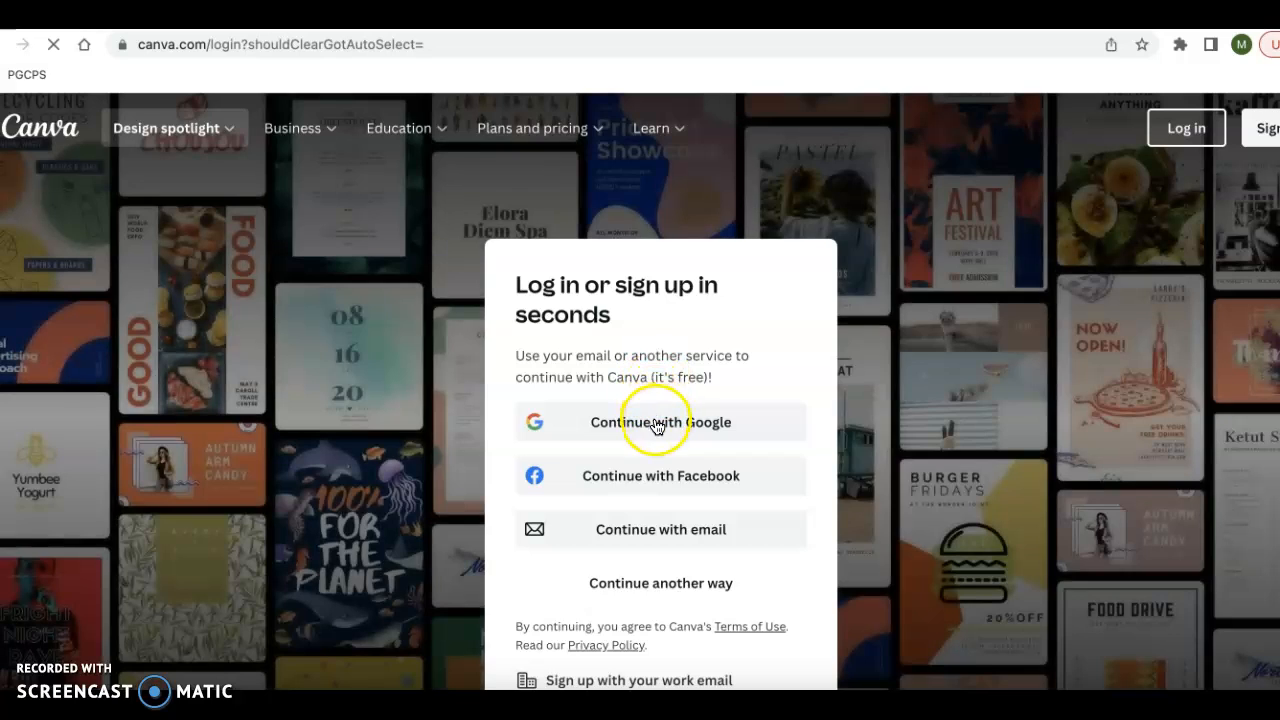
- Try to log in to Canva with Google and examine the stored login details that Clever offers
{"action": "left_click", "coordinate": [657, 423]}
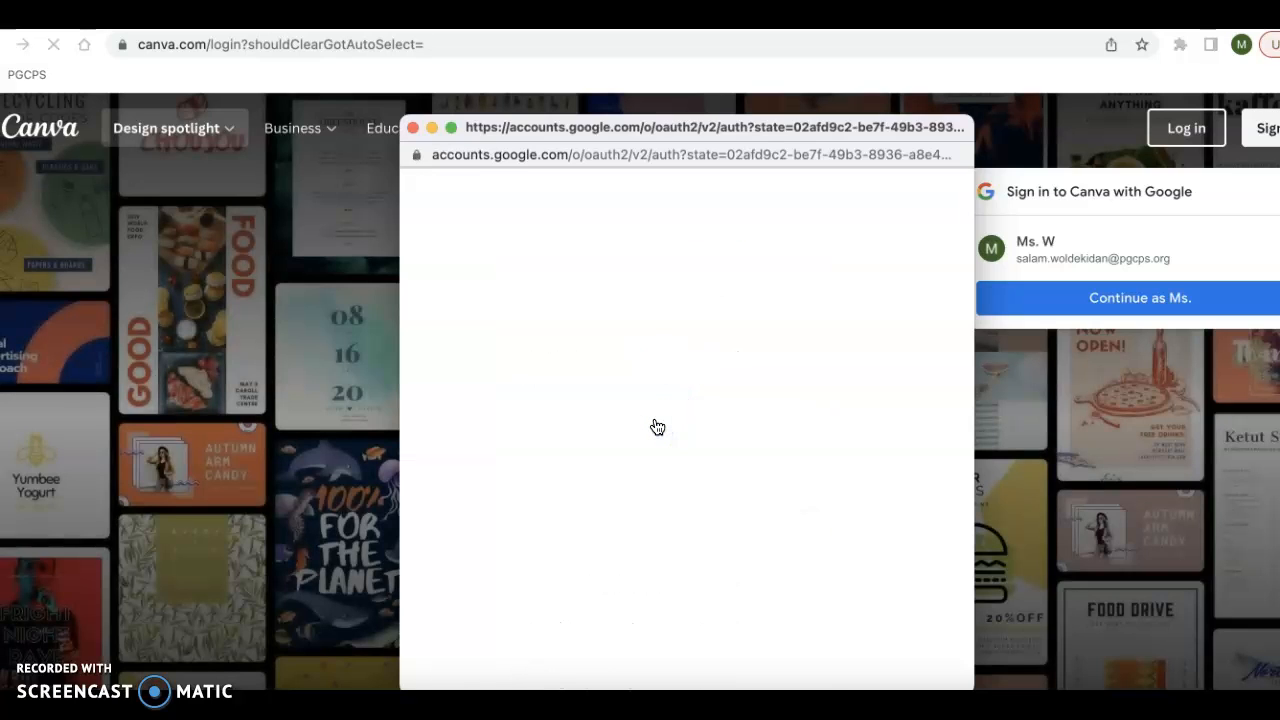
{"action": "left_click", "coordinate": [495, 394]}
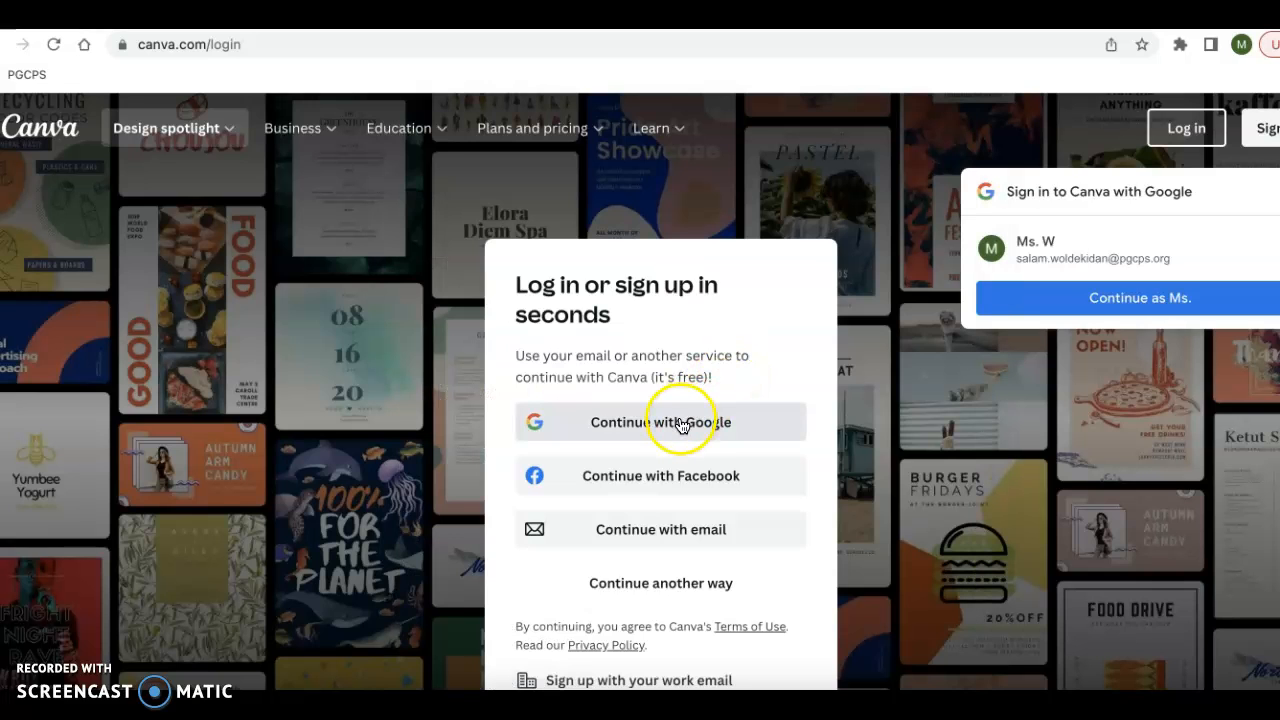
{"action": "right_click", "coordinate": [735, 303]}
{"action": "left_click", "coordinate": [733, 230]}
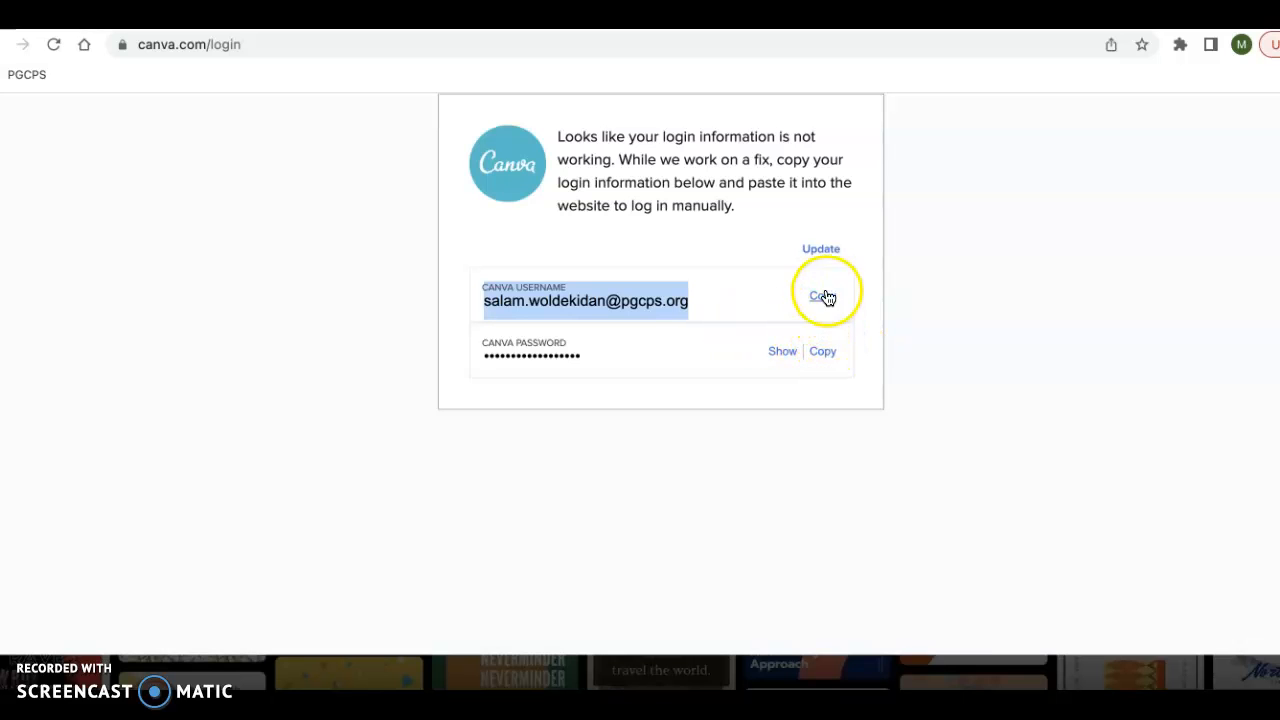
{"action": "scroll", "coordinate": [753, 388], "scroll_direction": "up", "scroll_amount": 1}
{"action": "scroll", "coordinate": [753, 388], "scroll_direction": "down", "scroll_amount": 1}
{"action": "scroll", "coordinate": [753, 388], "scroll_direction": "up", "scroll_amount": 1}
{"action": "scroll", "coordinate": [753, 388], "scroll_direction": "down", "scroll_amount": 1}
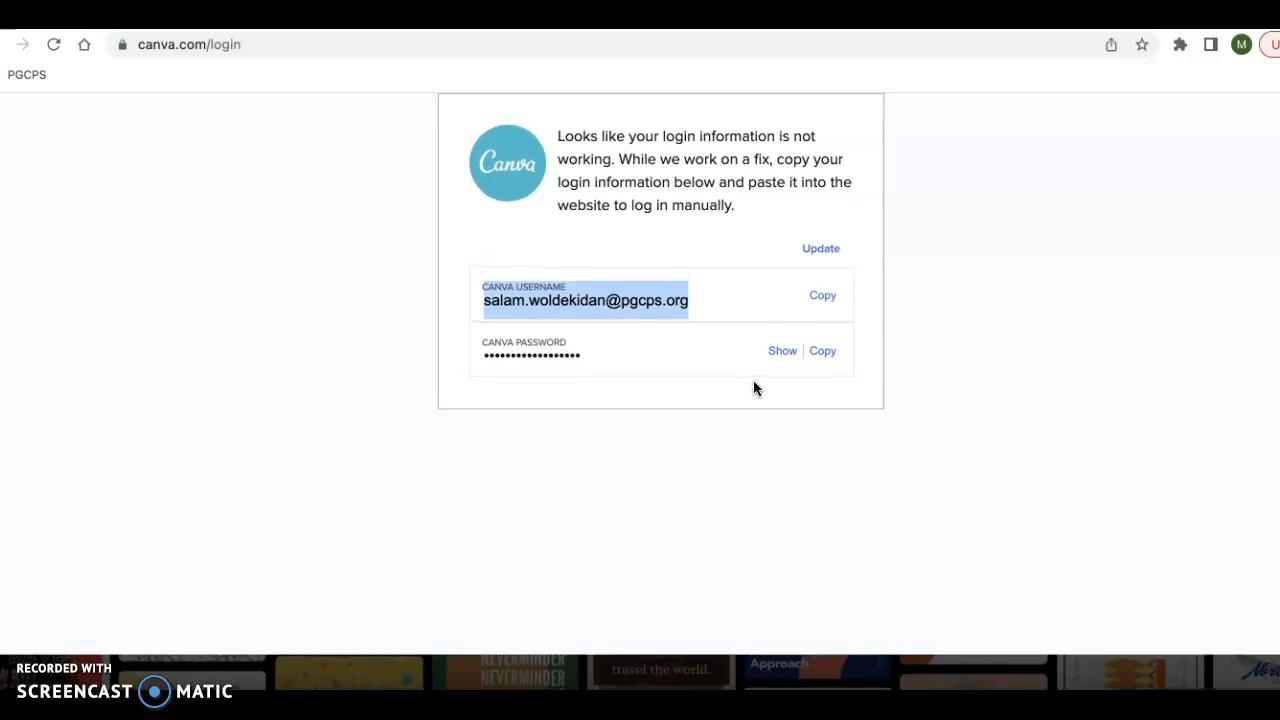
{"action": "left_click", "coordinate": [697, 296]}
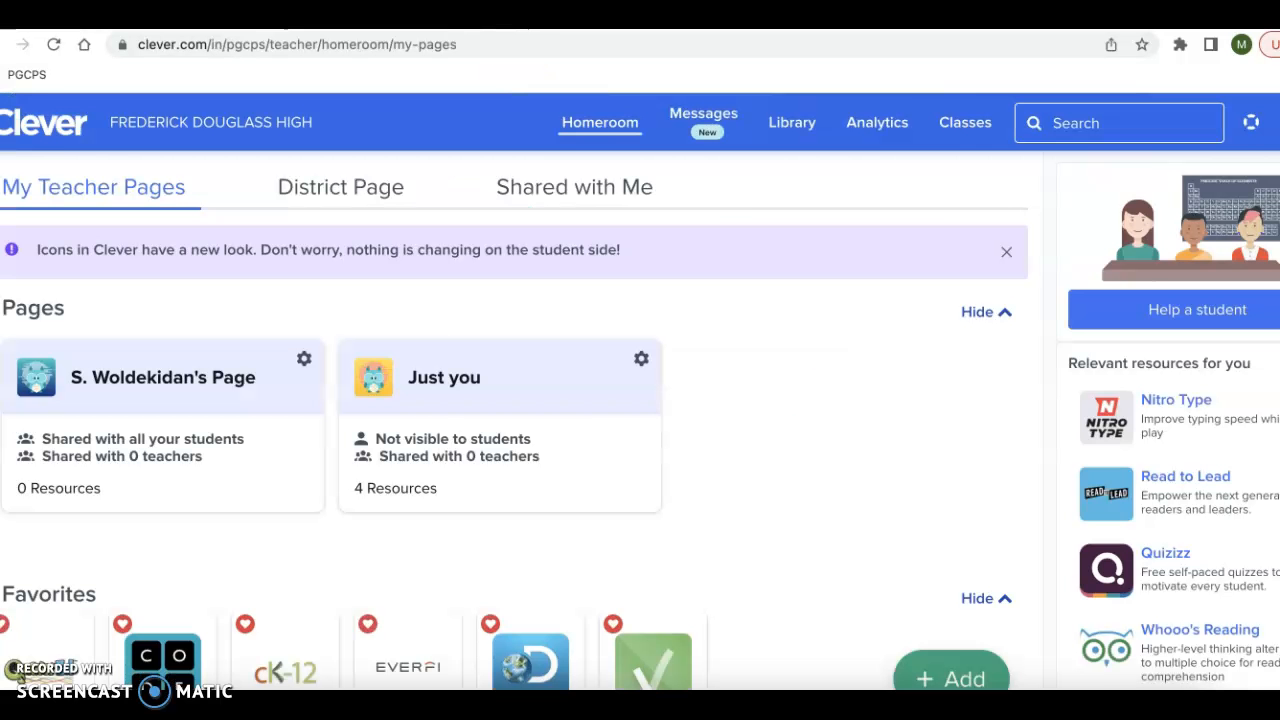
- Find Canva again in the Clever portal by searching for "canva", open it, and sign in with the suggested Google account
{"action": "left_click", "coordinate": [1168, 122]}
{"action": "type", "text": "canva"}
{"action": "left_click", "coordinate": [1150, 205]}
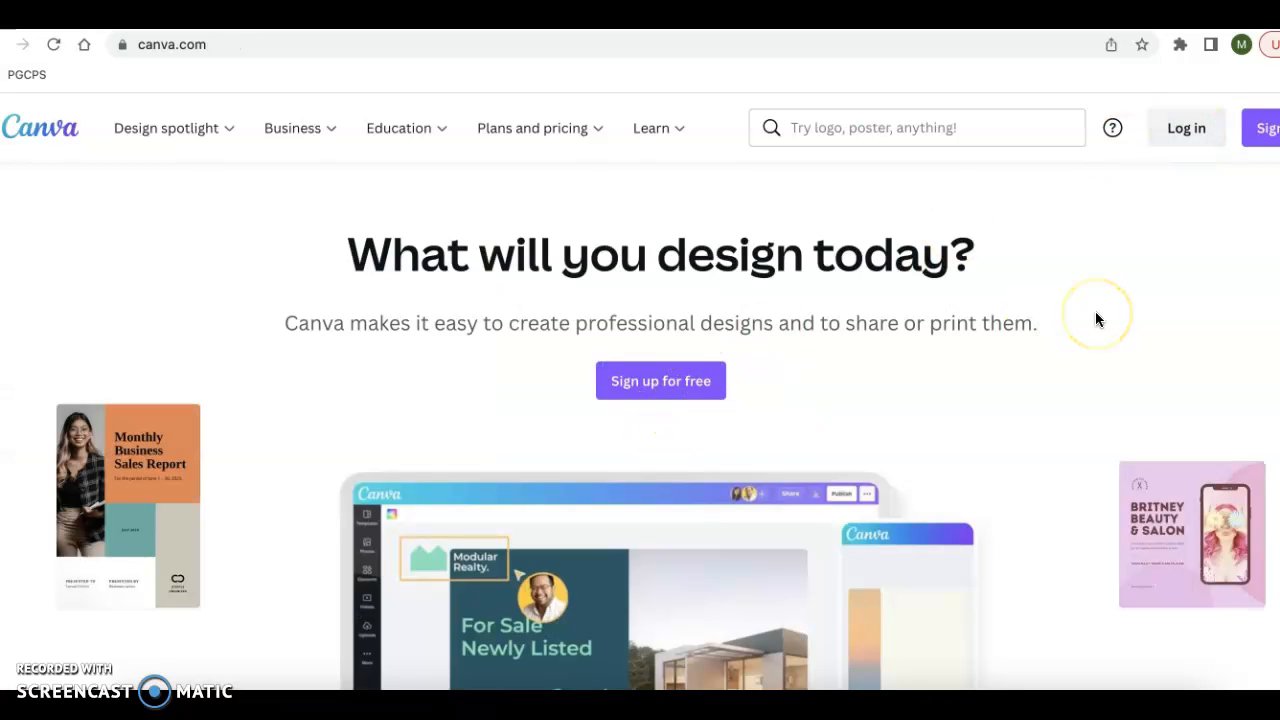
{"action": "left_click", "coordinate": [1099, 310]}
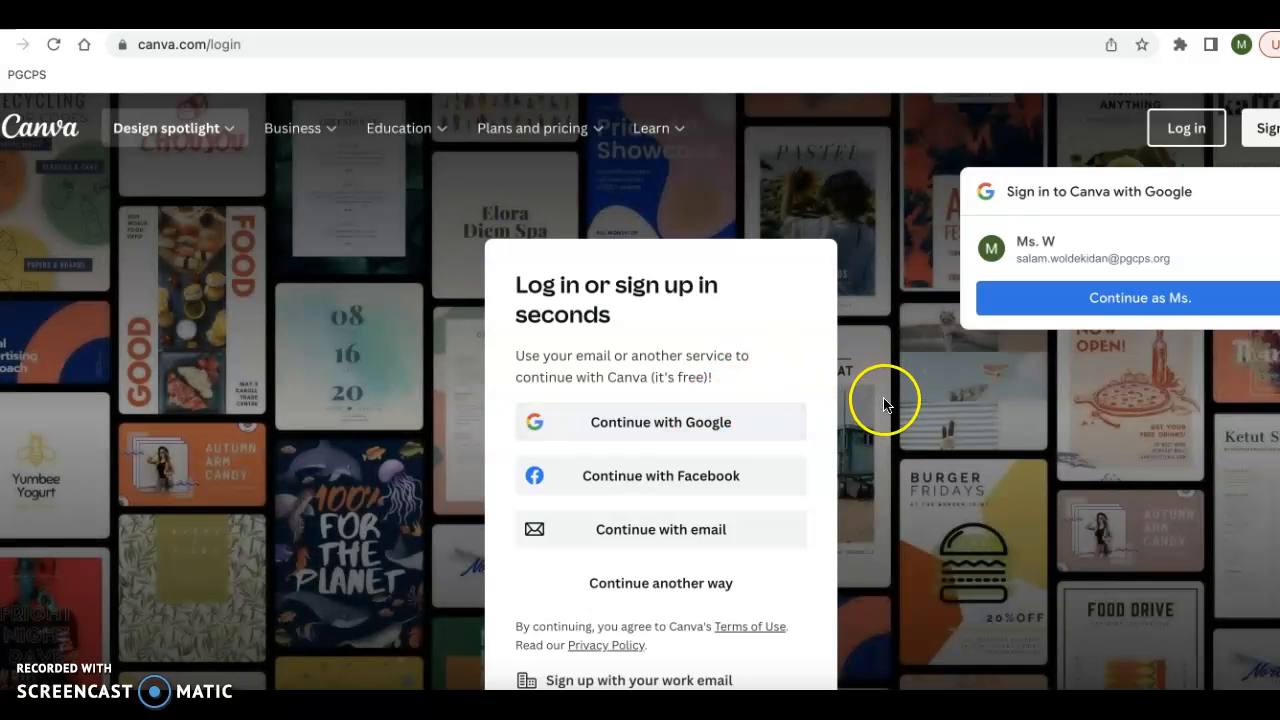
{"action": "left_click", "coordinate": [1148, 299]}
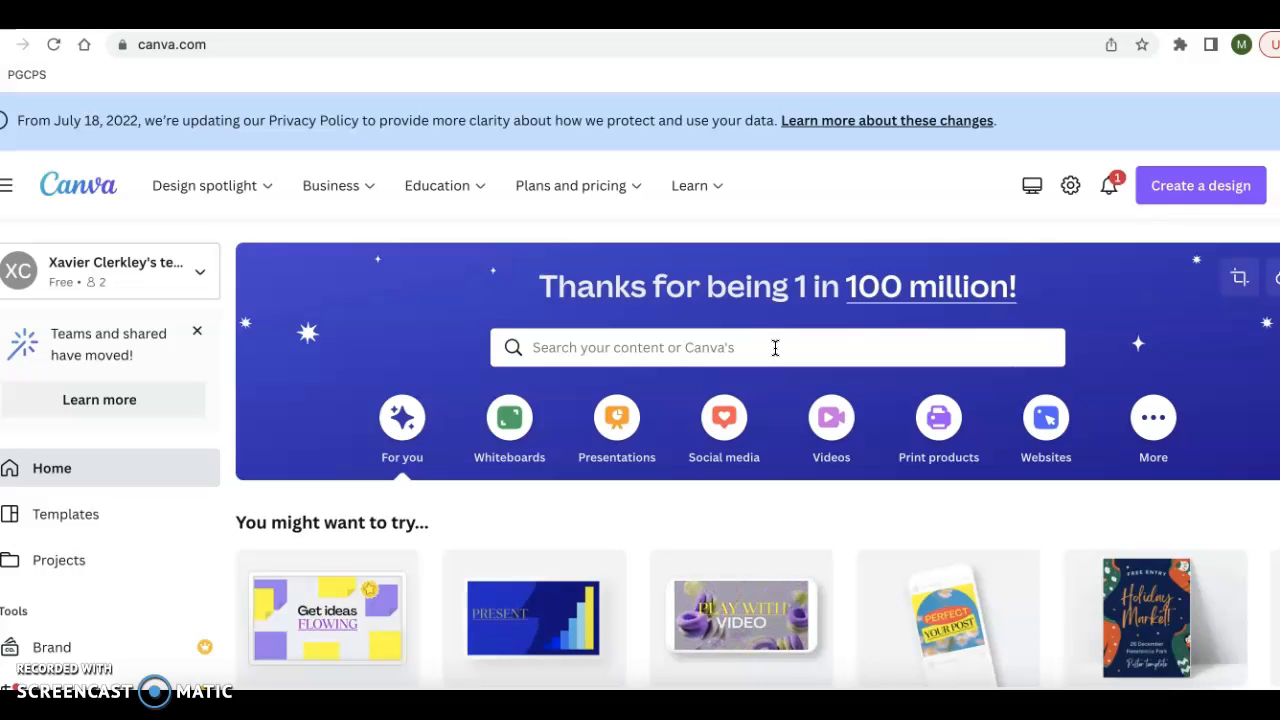
- Search the Canva templates for "portfolio website"
{"action": "left_click", "coordinate": [775, 347]}
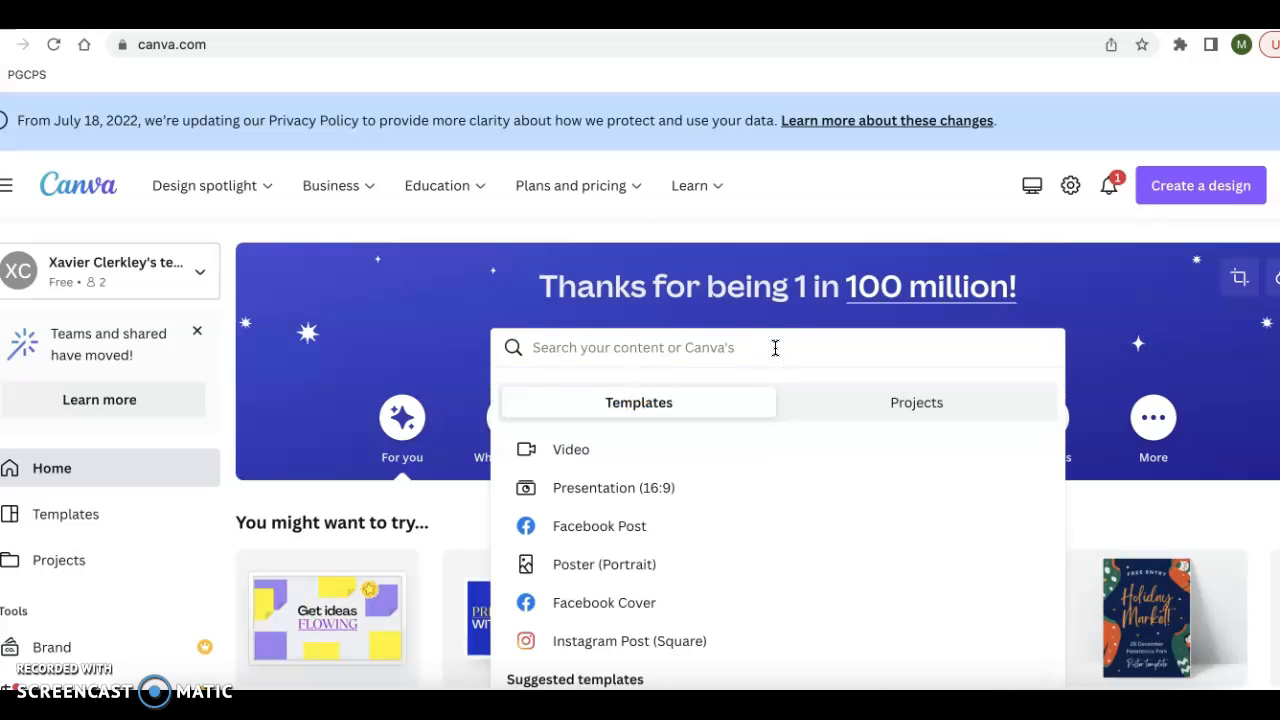
{"action": "type", "text": "portfolio website"}
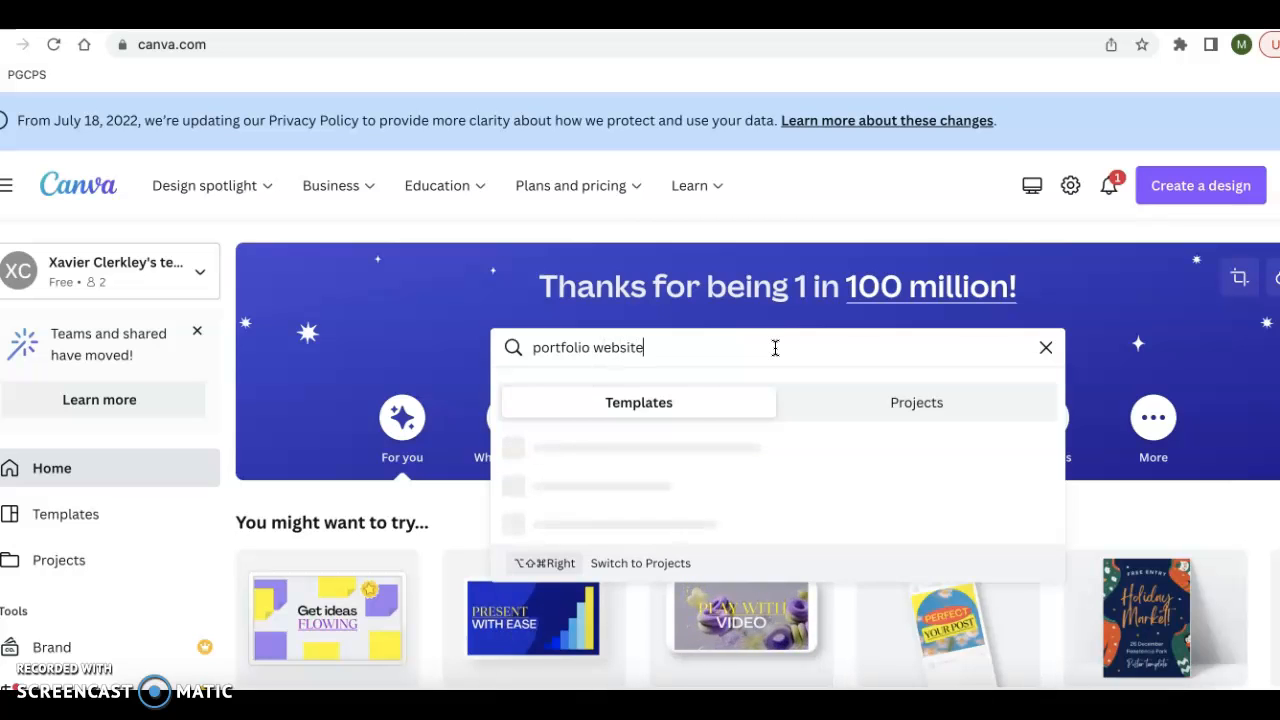
{"action": "key", "text": "Return"}
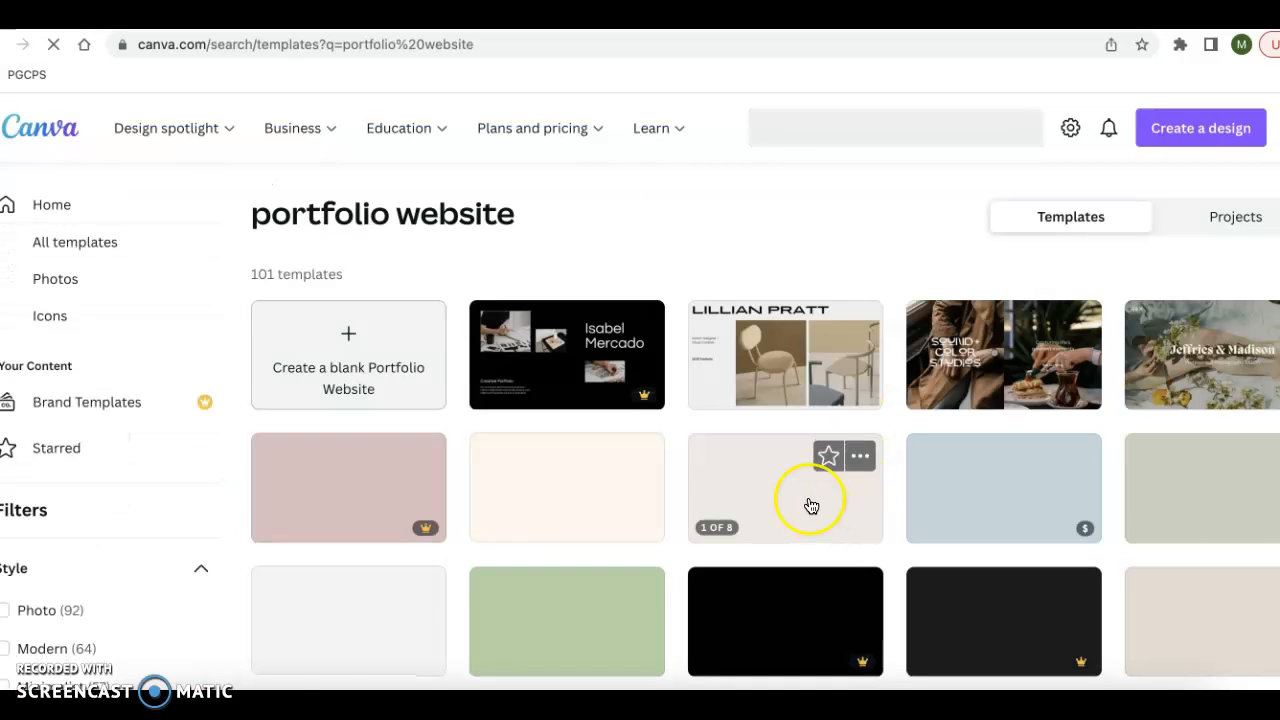
- Browse the portfolio website templates and open the grey and black minimal architectural photography portfolio for editing
{"action": "scroll", "coordinate": [811, 505], "scroll_direction": "down", "scroll_amount": 5}
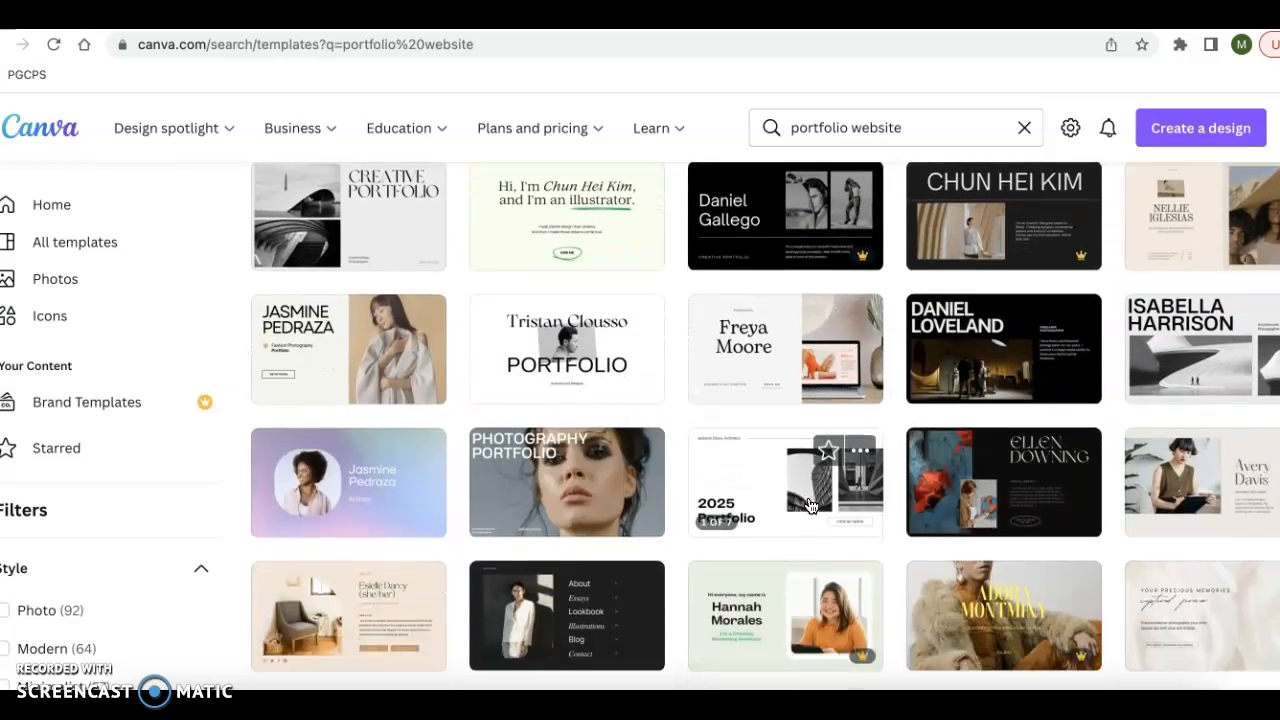
{"action": "scroll", "coordinate": [811, 505], "scroll_direction": "down", "scroll_amount": 10}
{"action": "scroll", "coordinate": [811, 505], "scroll_direction": "up", "scroll_amount": 3}
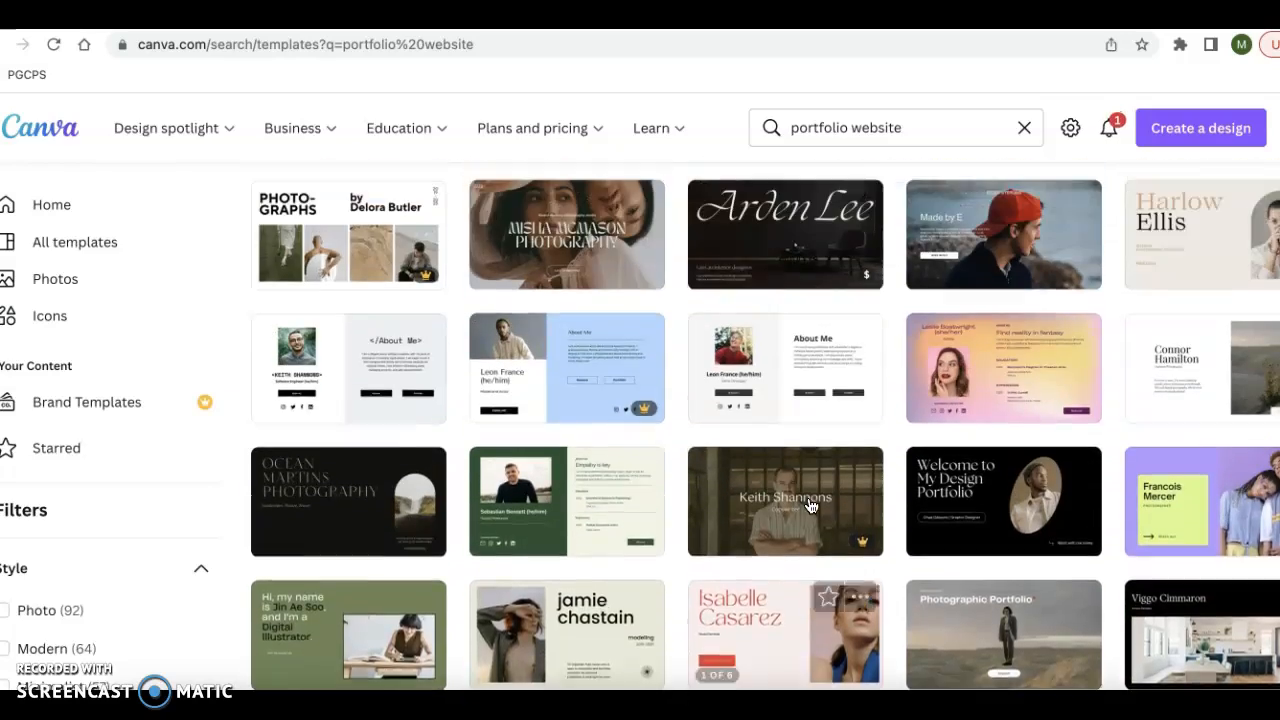
{"action": "scroll", "coordinate": [811, 505], "scroll_direction": "up", "scroll_amount": 5}
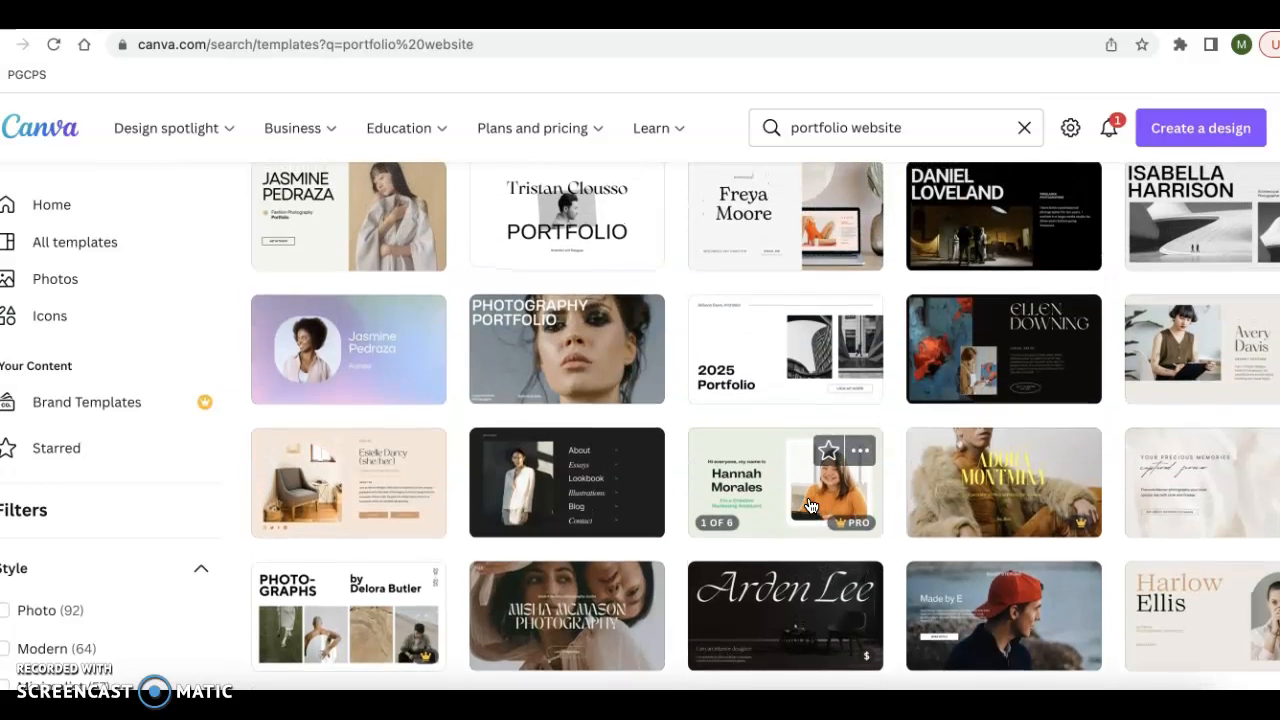
{"action": "scroll", "coordinate": [811, 505], "scroll_direction": "up", "scroll_amount": 2}
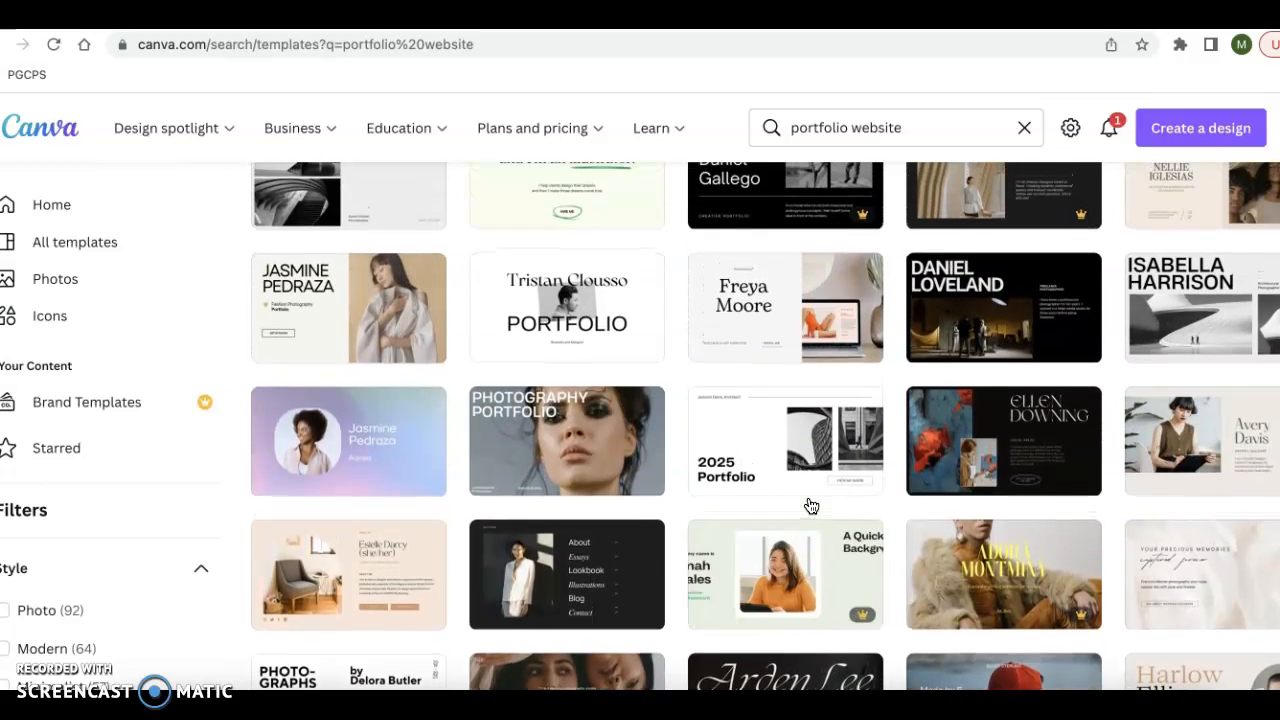
{"action": "scroll", "coordinate": [811, 505], "scroll_direction": "up", "scroll_amount": 1}
{"action": "mouse_move", "coordinate": [951, 383]}
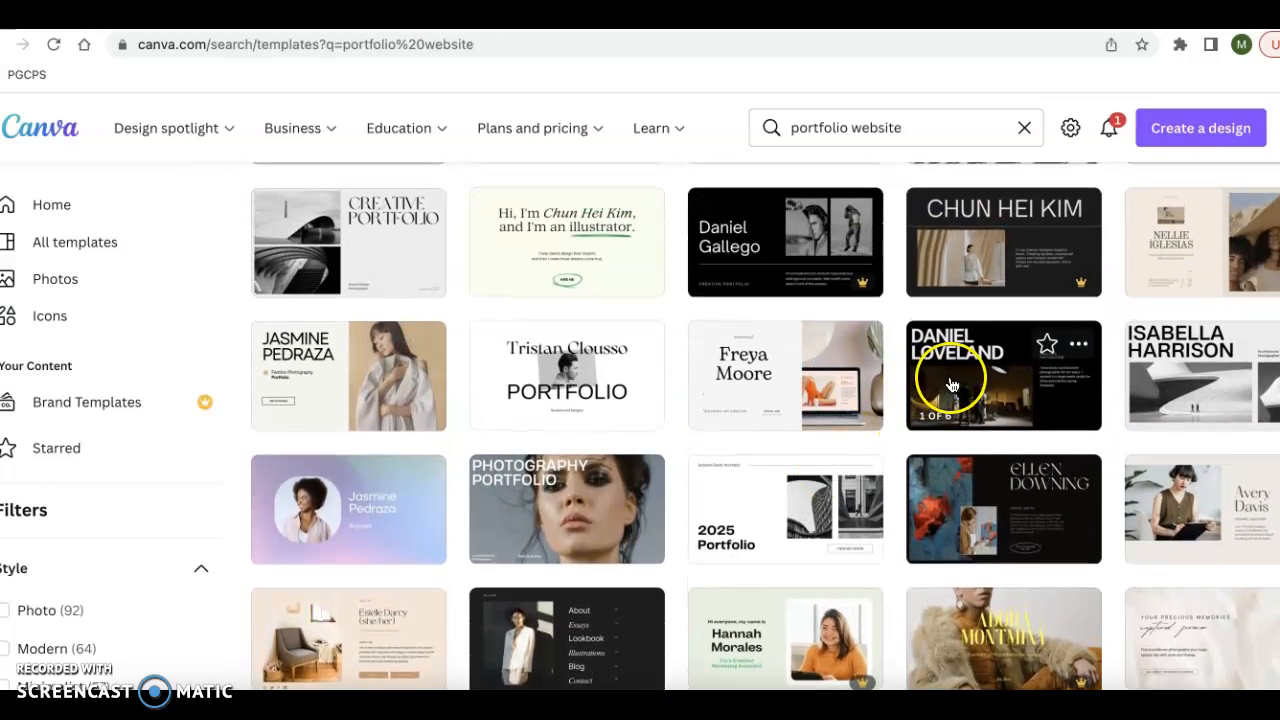
{"action": "left_click", "coordinate": [1179, 378]}
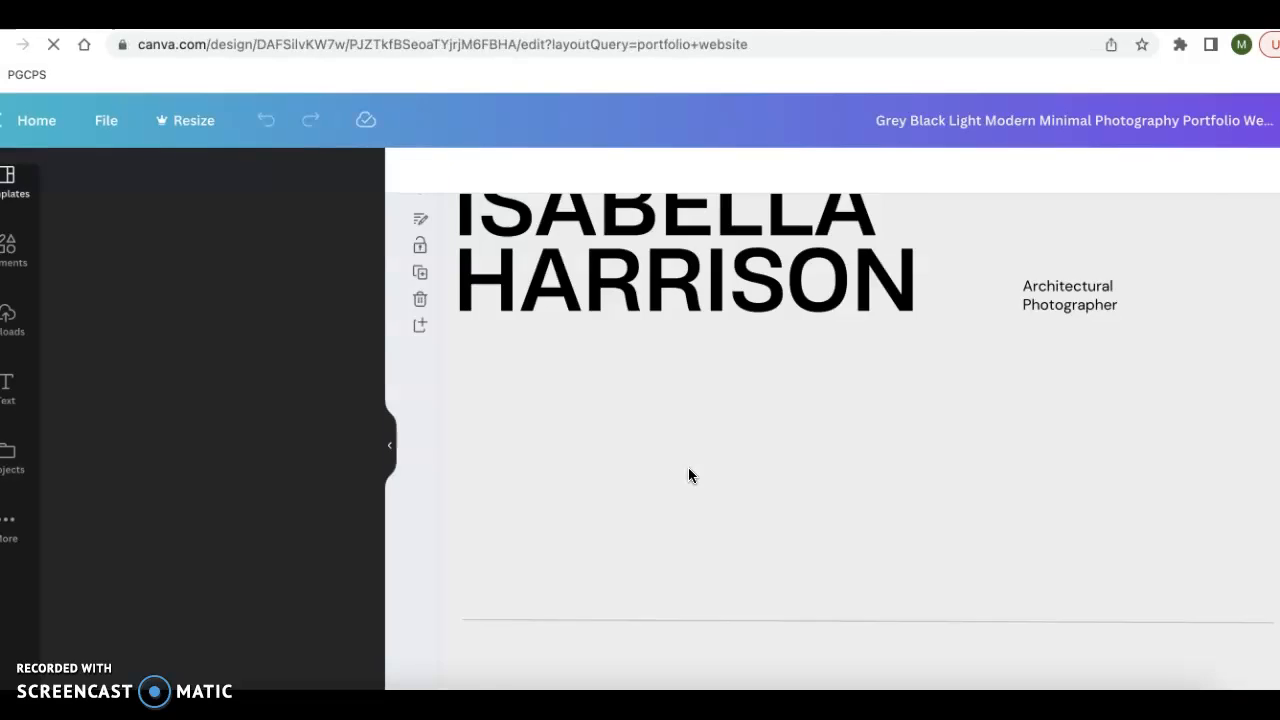
{"action": "left_click", "coordinate": [853, 497]}
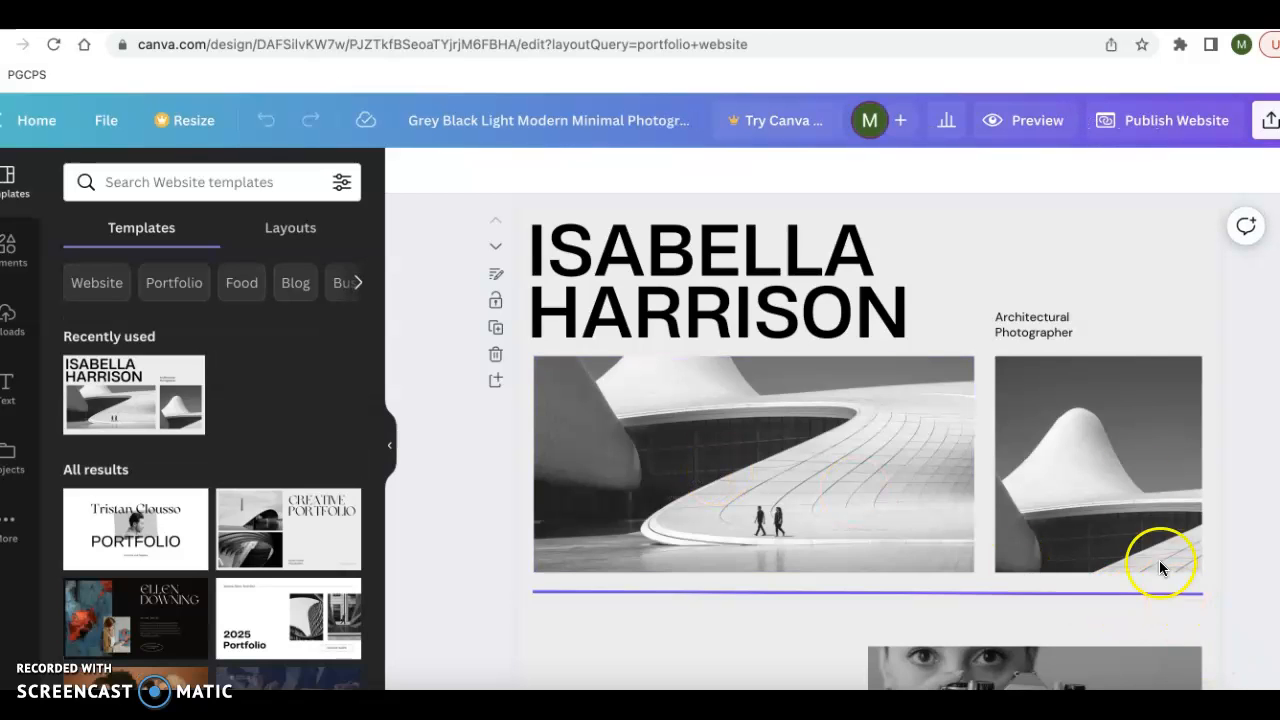
- Try entering a recipient's name and e-mail address in the design's sharing options, and leave without sending
{"action": "left_click", "coordinate": [1262, 133]}
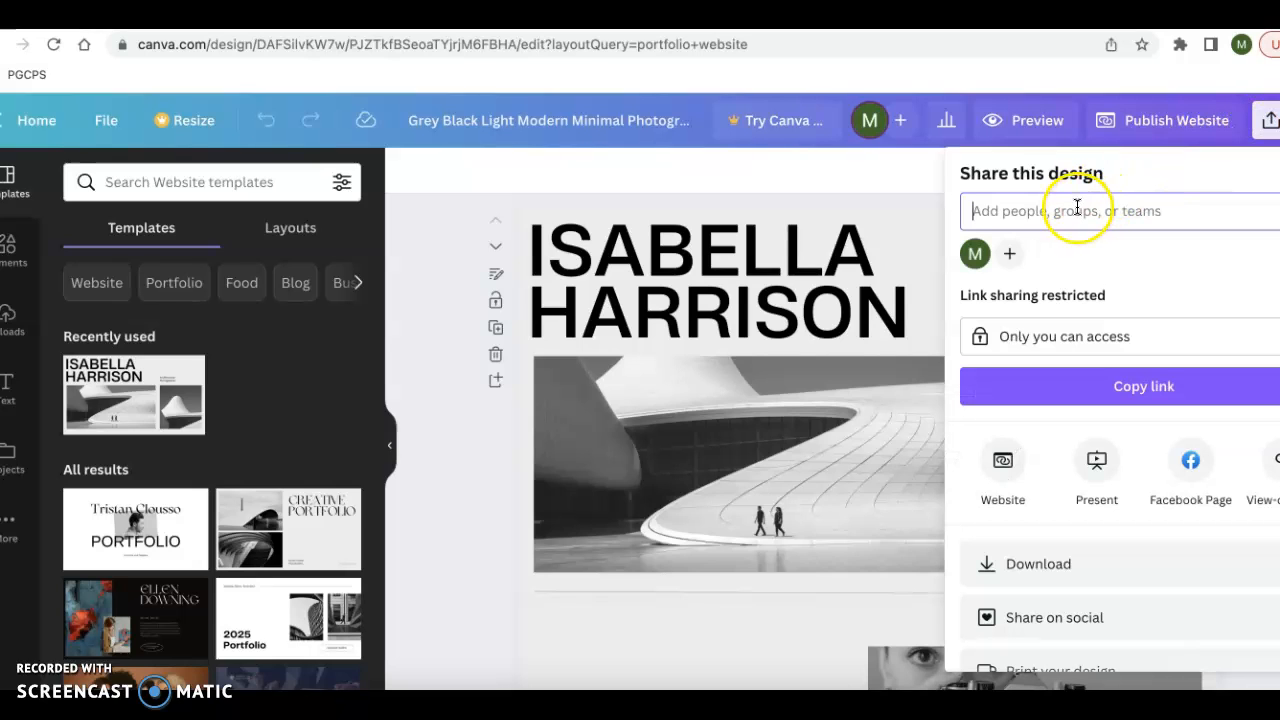
{"action": "left_click", "coordinate": [1031, 211]}
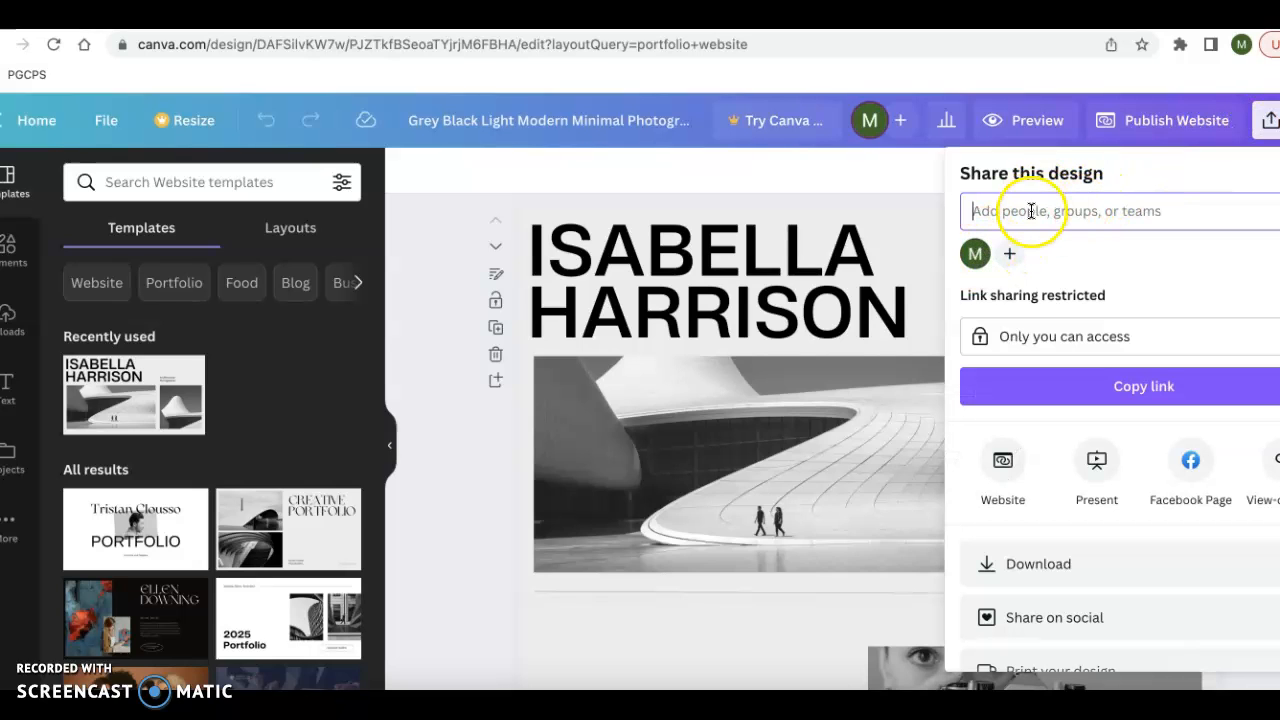
{"action": "left_click", "coordinate": [1031, 211]}
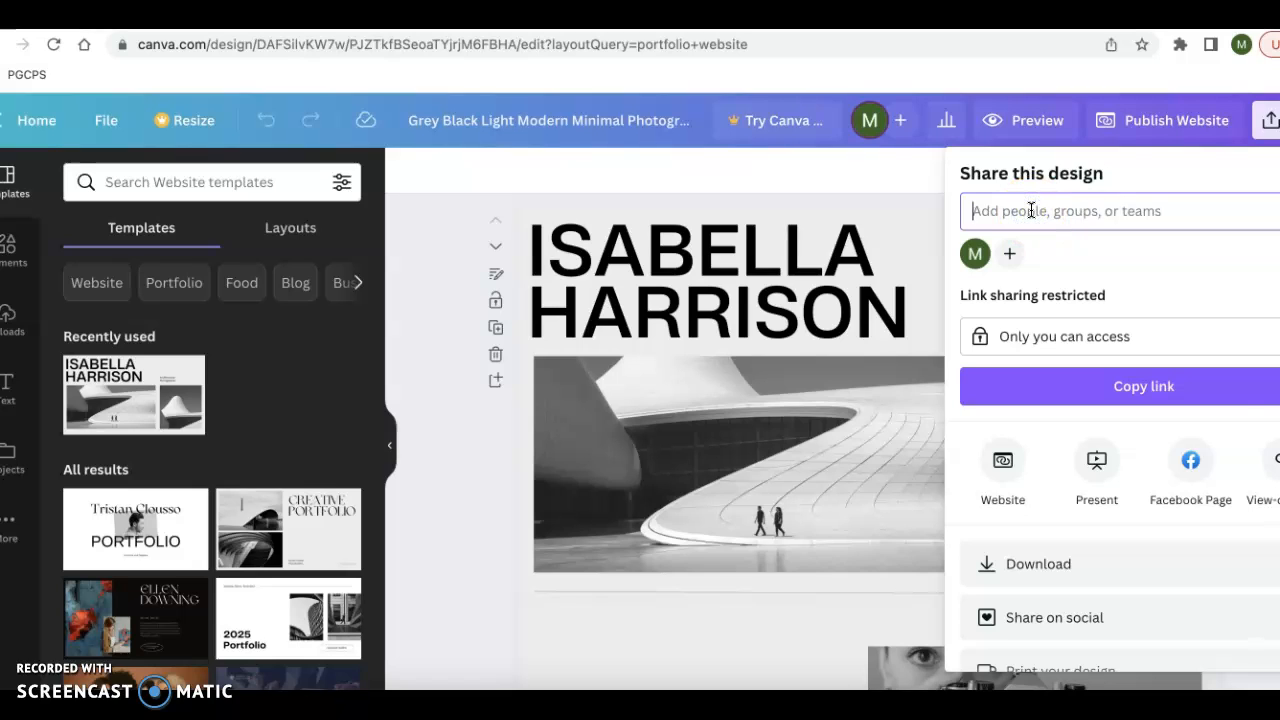
{"action": "type", "text": "pa"}
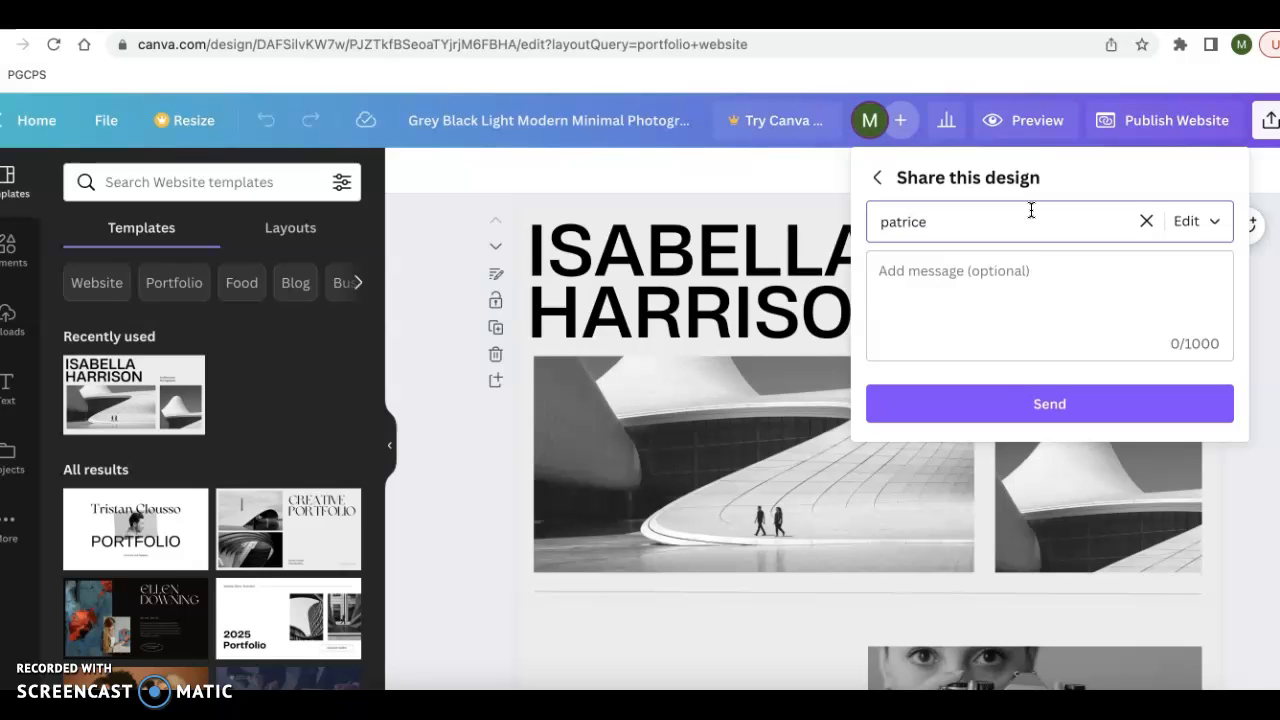
{"action": "type", "text": "trice"}
{"action": "key", "text": "BackSpace"}
{"action": "key", "text": "BackSpace"}
{"action": "key", "text": "BackSpace"}
{"action": "key", "text": "BackSpace"}
{"action": "key", "text": "BackSpace"}
{"action": "key", "text": "BackSpace"}
{"action": "key", "text": "BackSpace"}
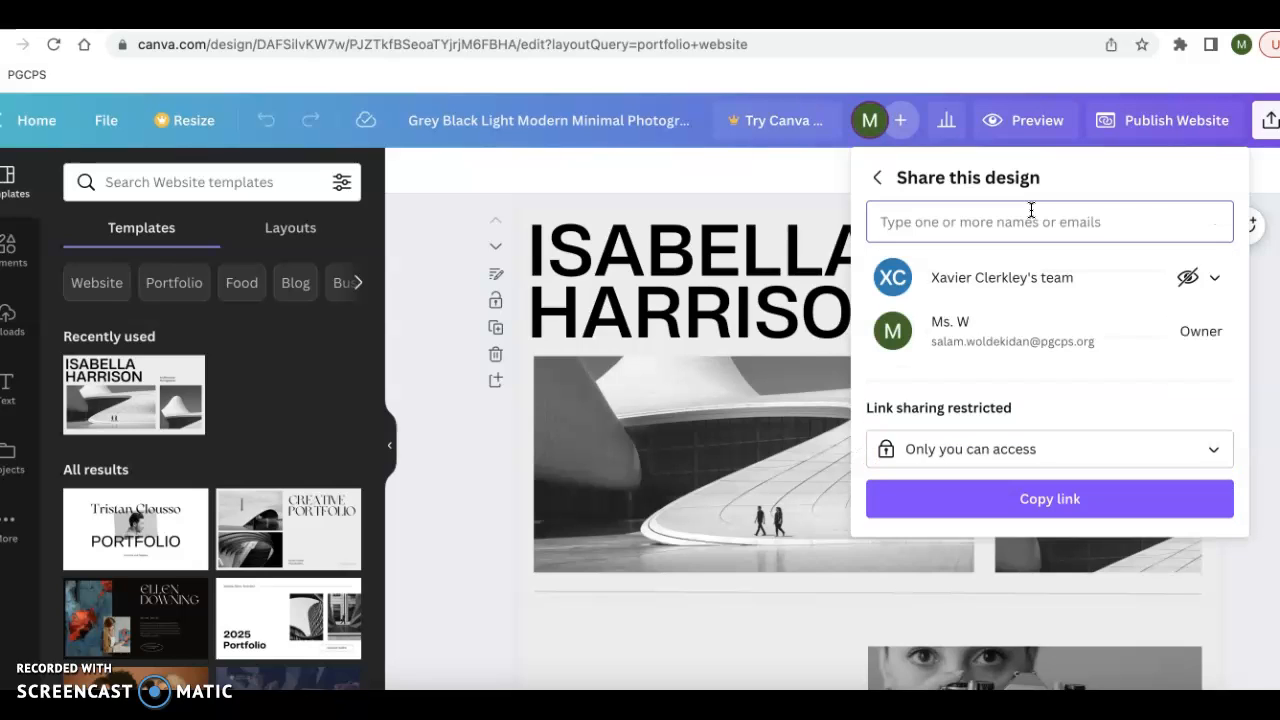
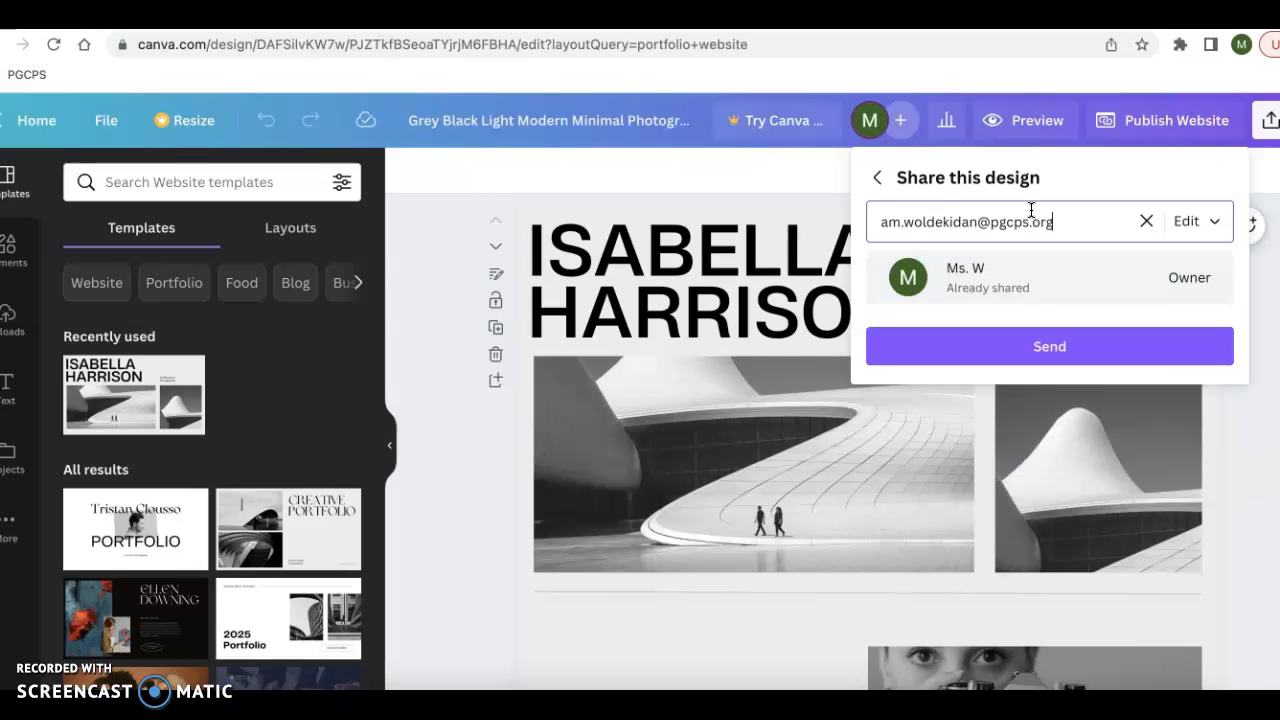
{"action": "left_click", "coordinate": [839, 175]}
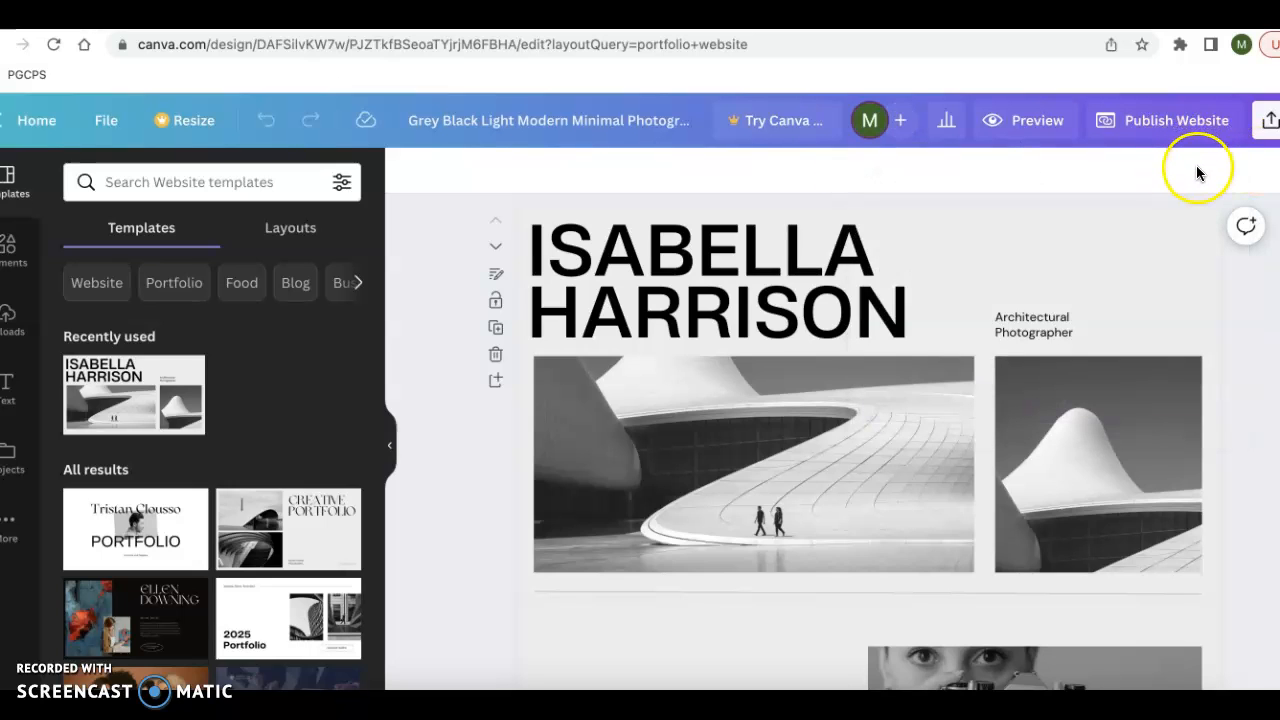
- View the options for publishing the design as a website and return to editing
{"action": "left_click", "coordinate": [1141, 134]}
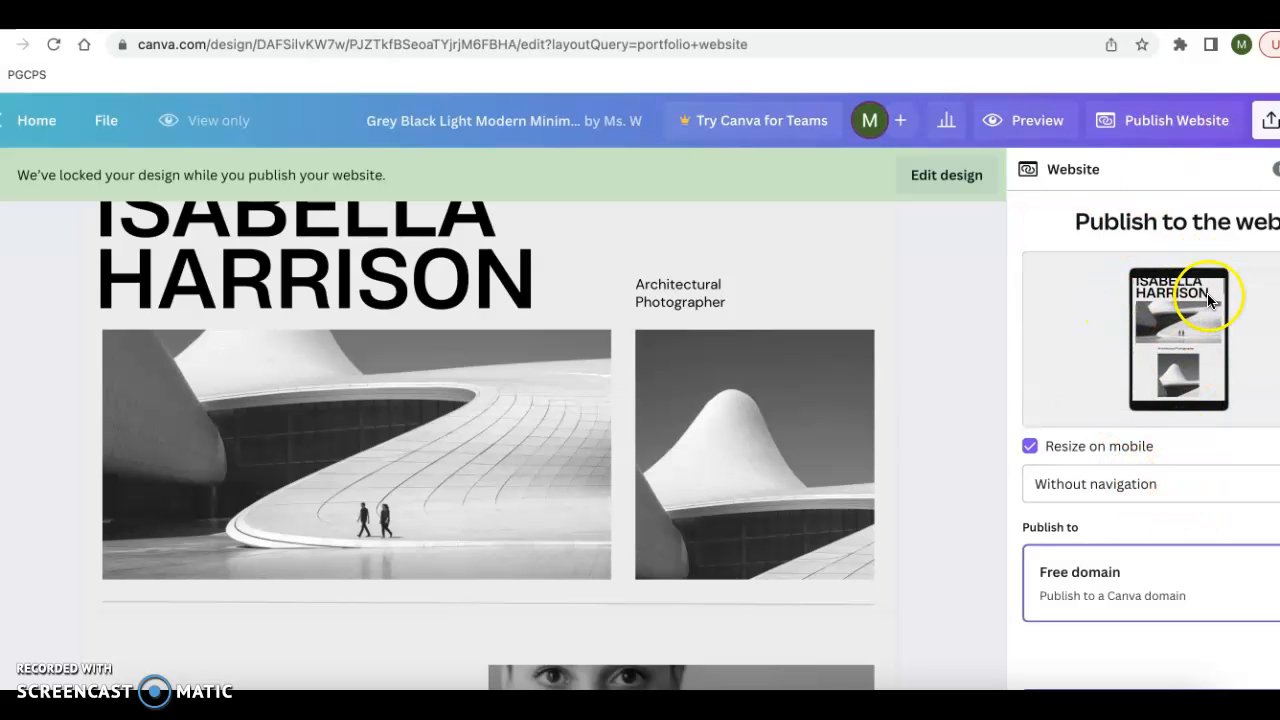
{"action": "left_click", "coordinate": [1278, 169]}
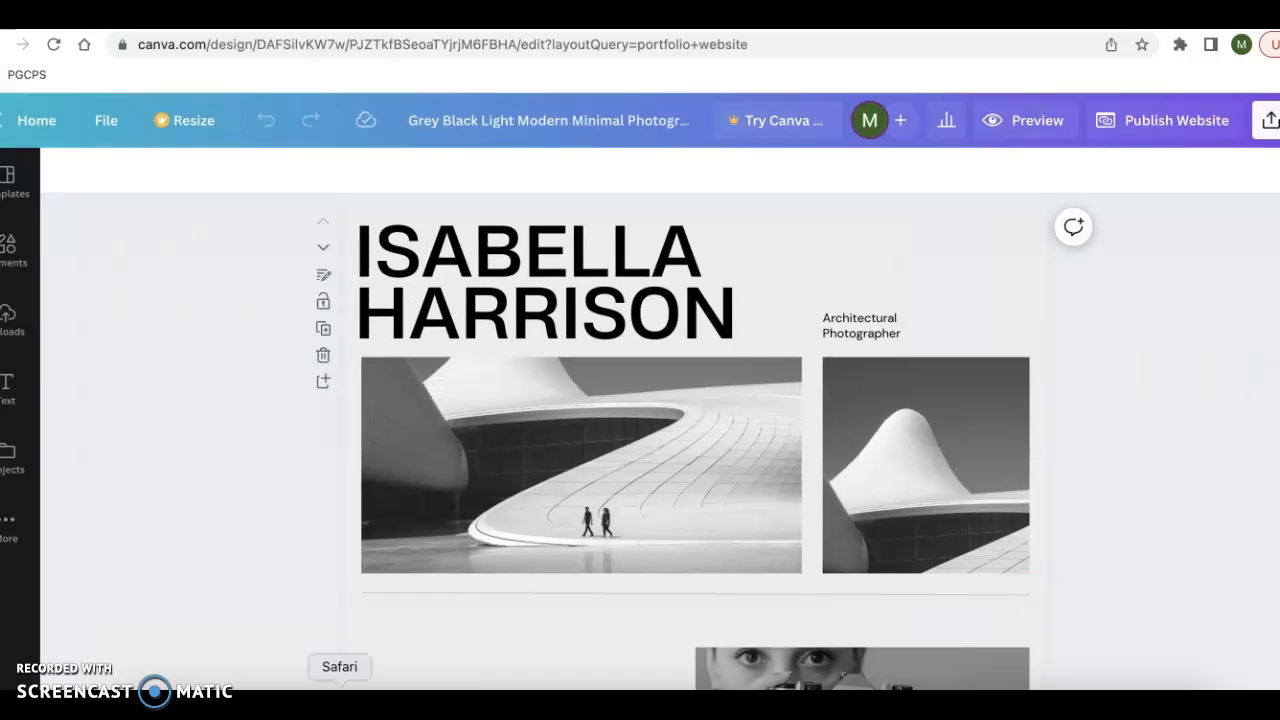
- Set the design's link sharing to "Anyone with the link" with the "Can view" permission
{"action": "left_click", "coordinate": [1270, 120]}
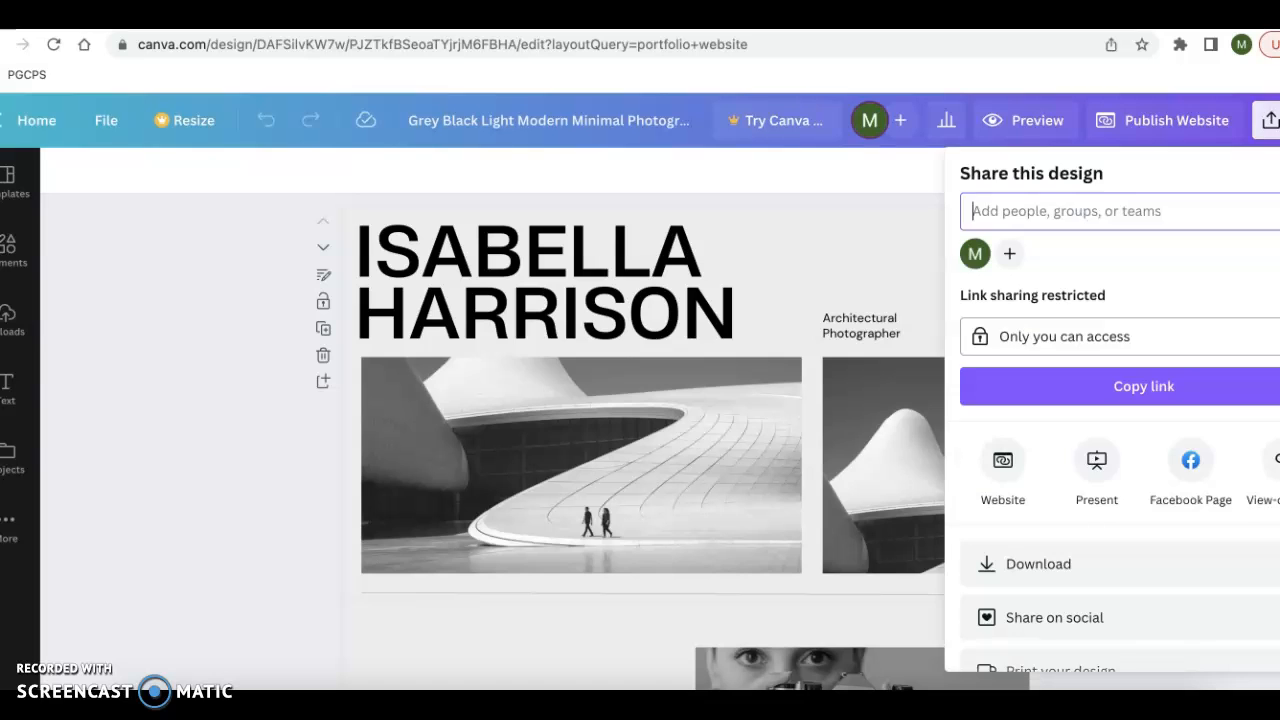
{"action": "left_click", "coordinate": [1262, 337]}
{"action": "left_click", "coordinate": [1134, 472]}
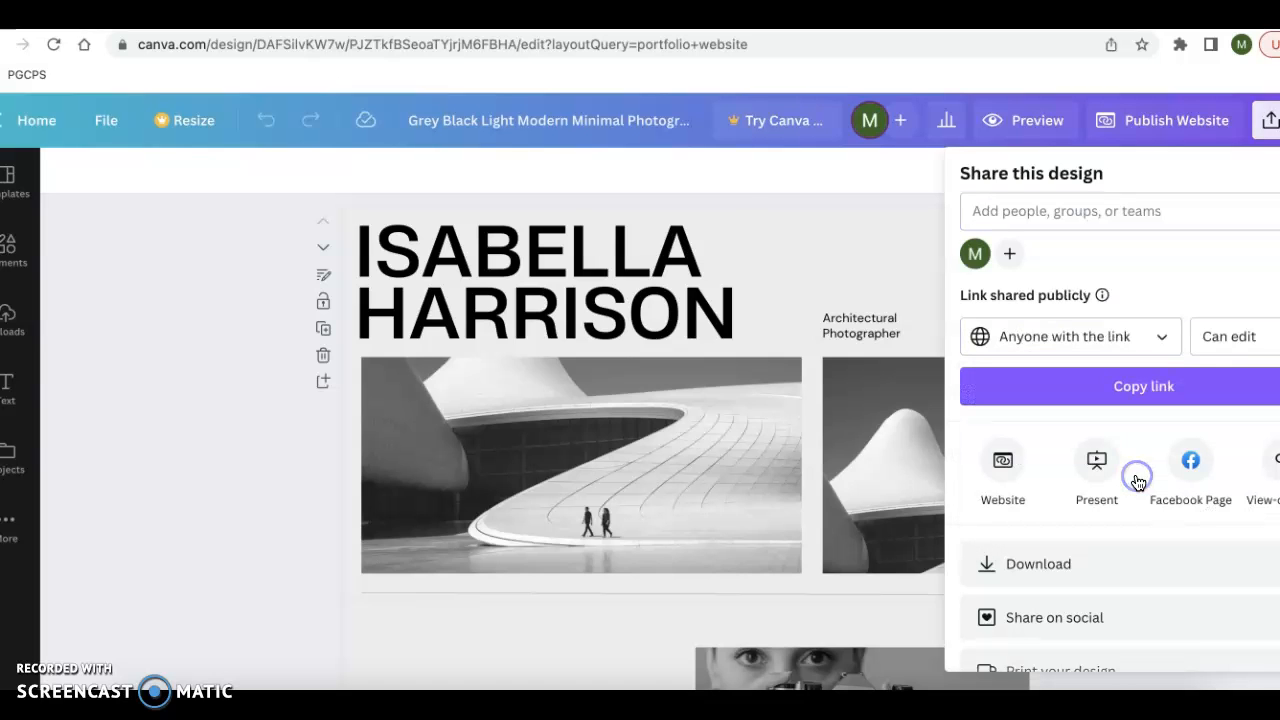
{"action": "left_click", "coordinate": [1248, 345]}
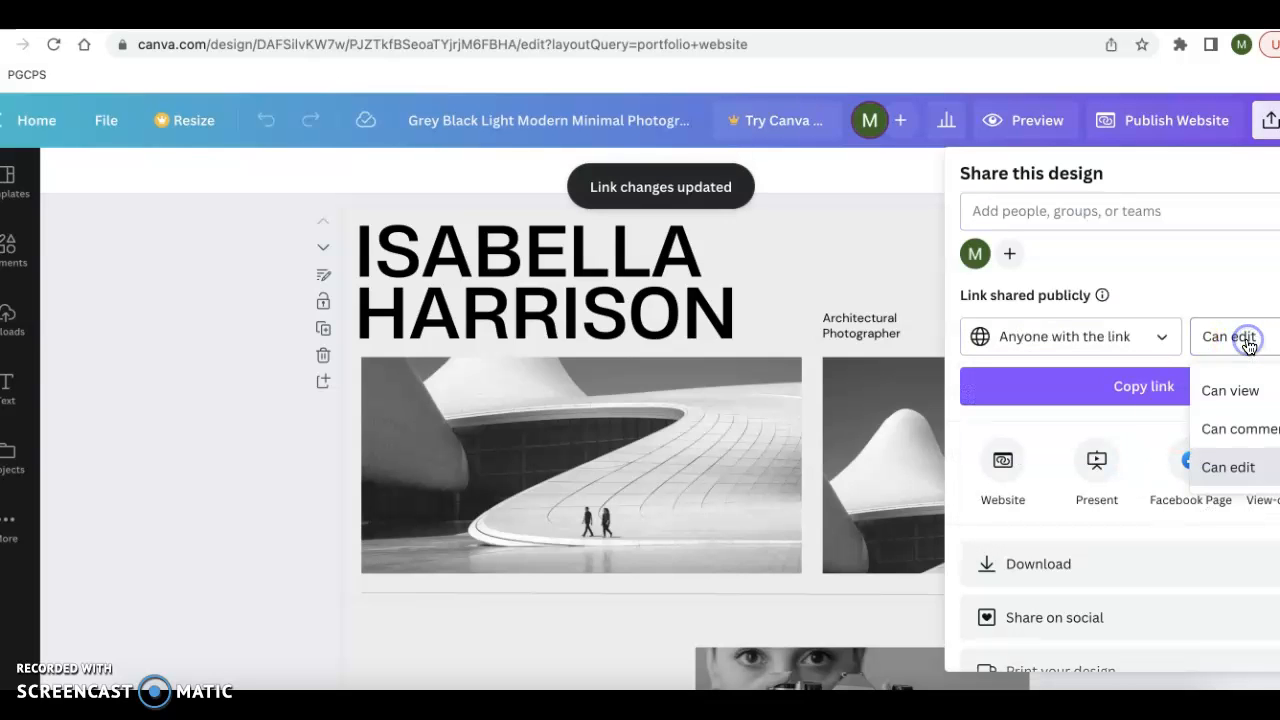
{"action": "left_click", "coordinate": [1245, 390]}
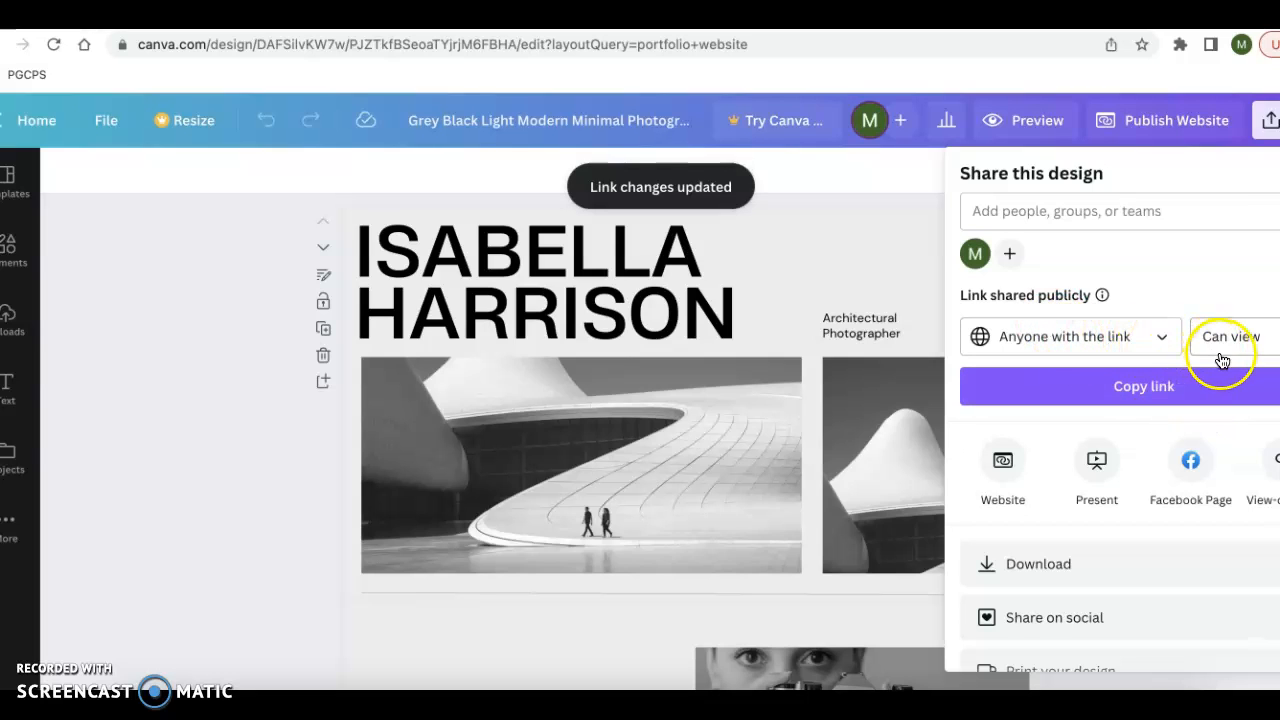
- Close the sharing options, show all pages in grid view, and delete the Contact page
{"action": "scroll", "coordinate": [1217, 349], "scroll_direction": "down", "scroll_amount": 1}
{"action": "scroll", "coordinate": [1217, 349], "scroll_direction": "up", "scroll_amount": 1}
{"action": "left_click", "coordinate": [916, 170]}
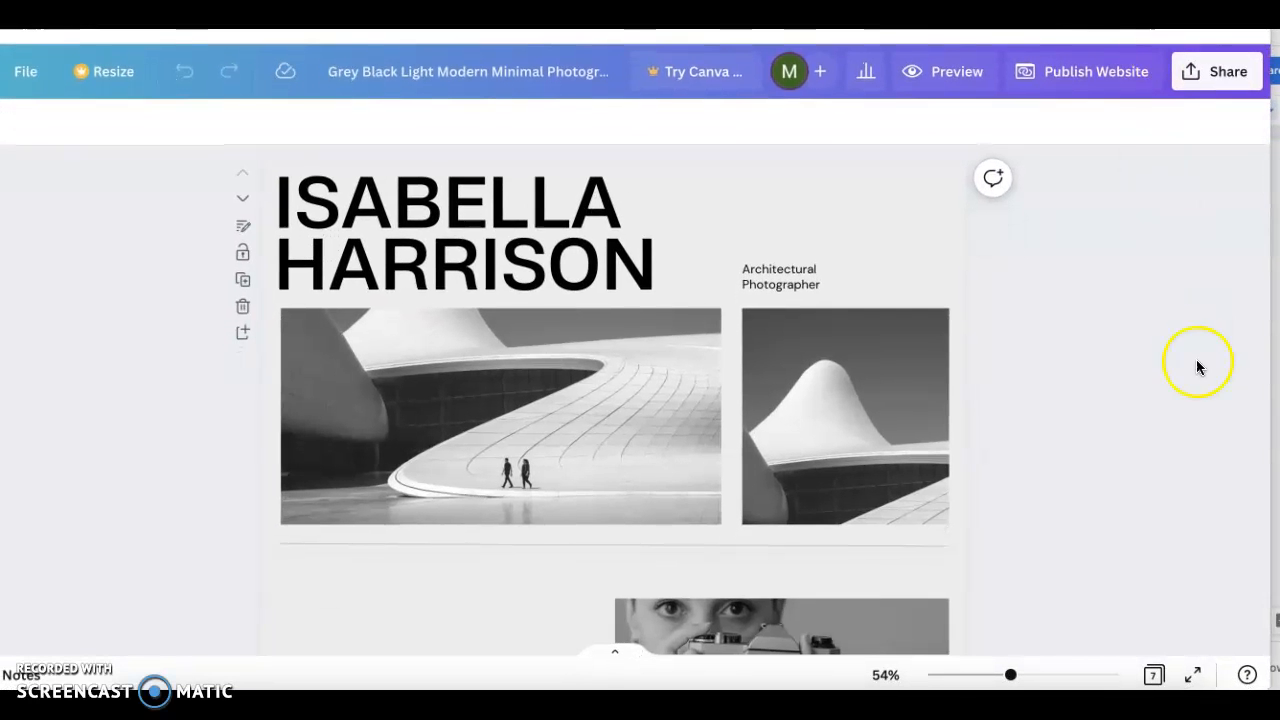
{"action": "left_click", "coordinate": [1154, 677]}
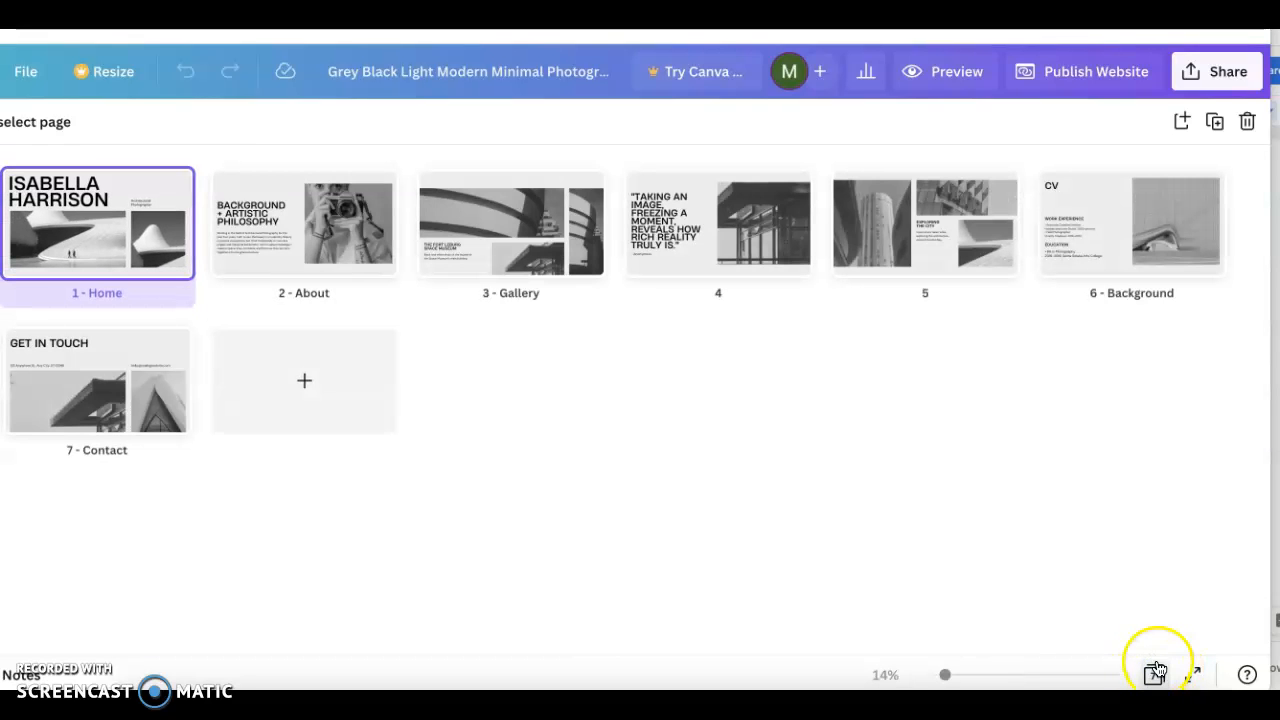
{"action": "mouse_move", "coordinate": [123, 380]}
{"action": "left_click", "coordinate": [173, 344]}
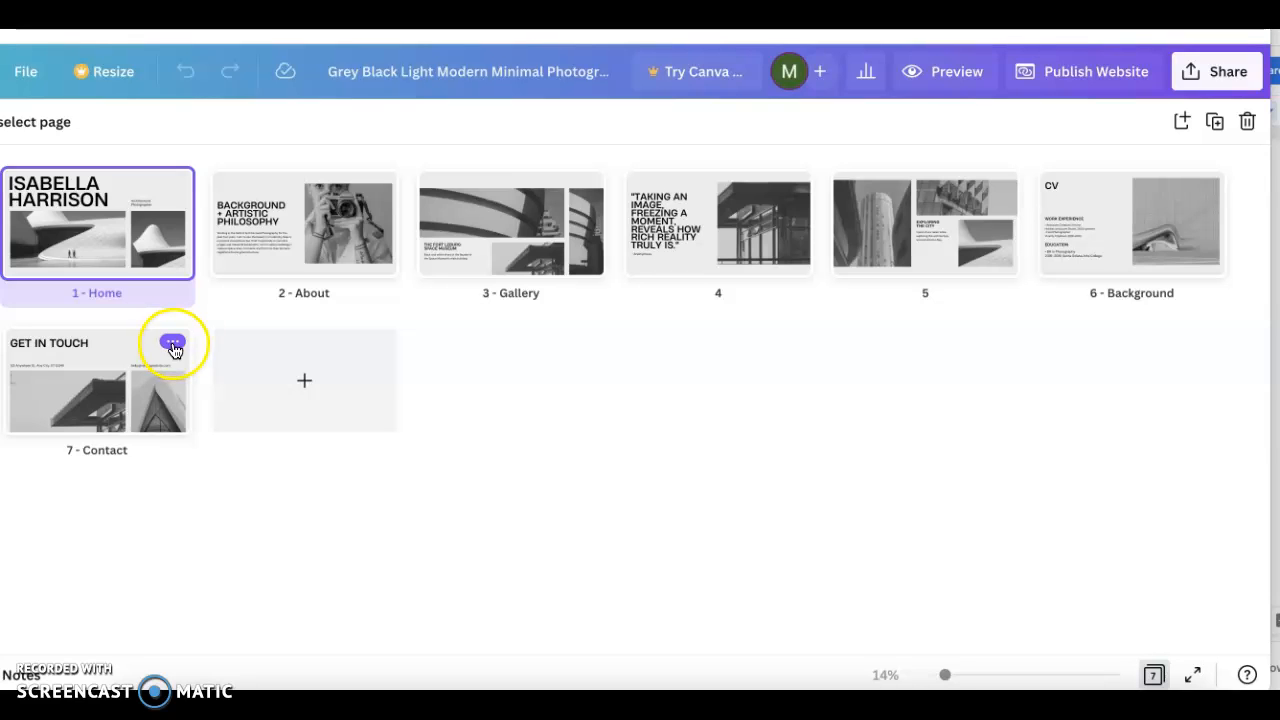
{"action": "left_click", "coordinate": [173, 345]}
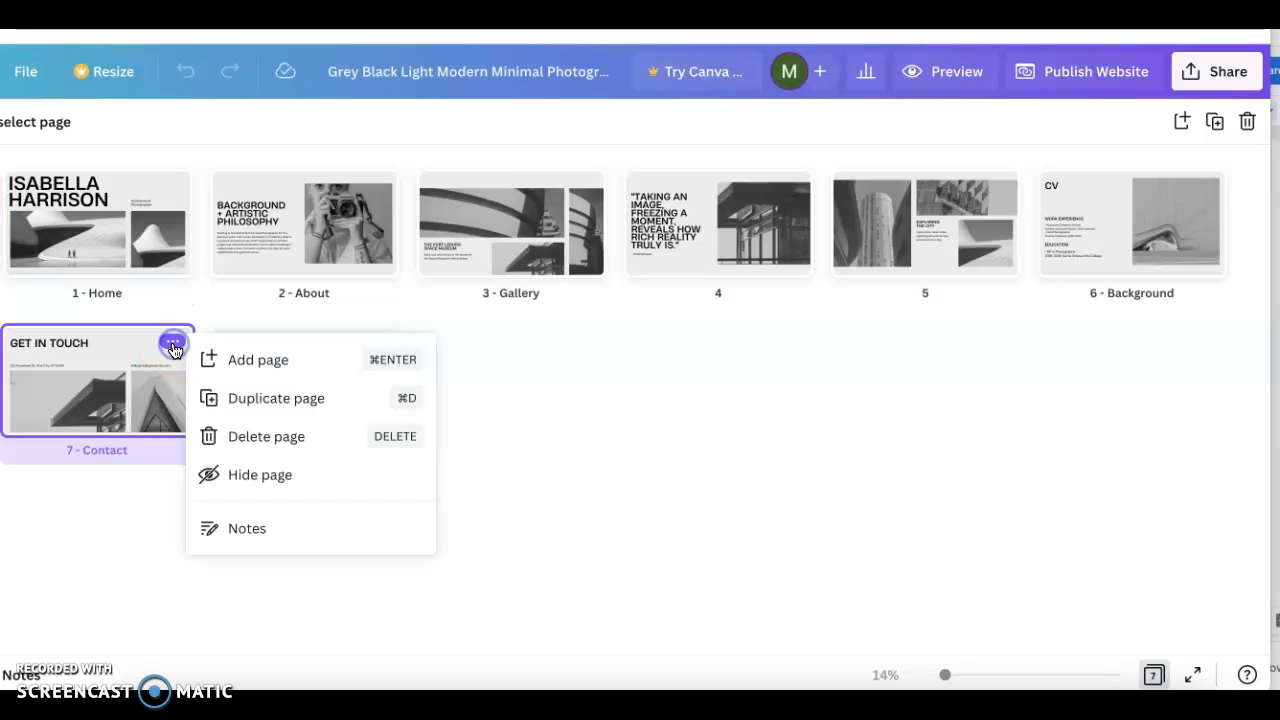
{"action": "left_click", "coordinate": [265, 437]}
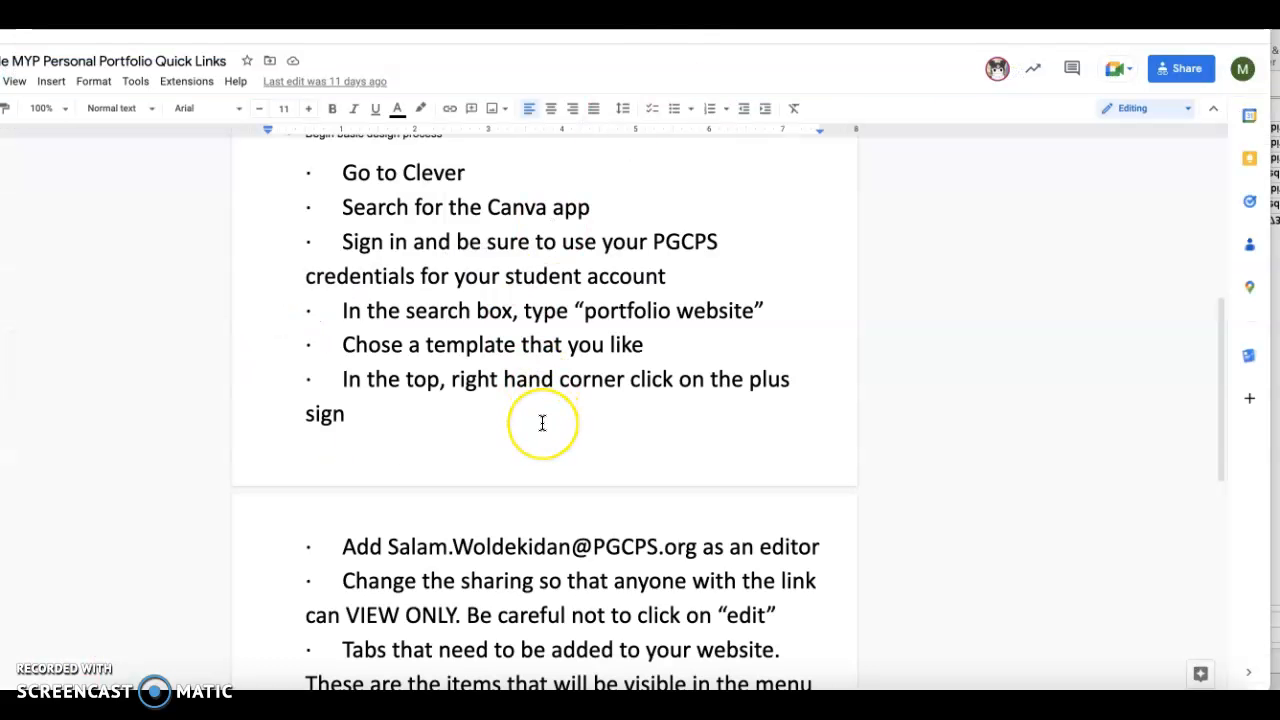
- Check the required tab names in the Google Docs portfolio instructions and rename page 2 in Canva as About Me
{"action": "scroll", "coordinate": [543, 423], "scroll_direction": "up", "scroll_amount": 5}
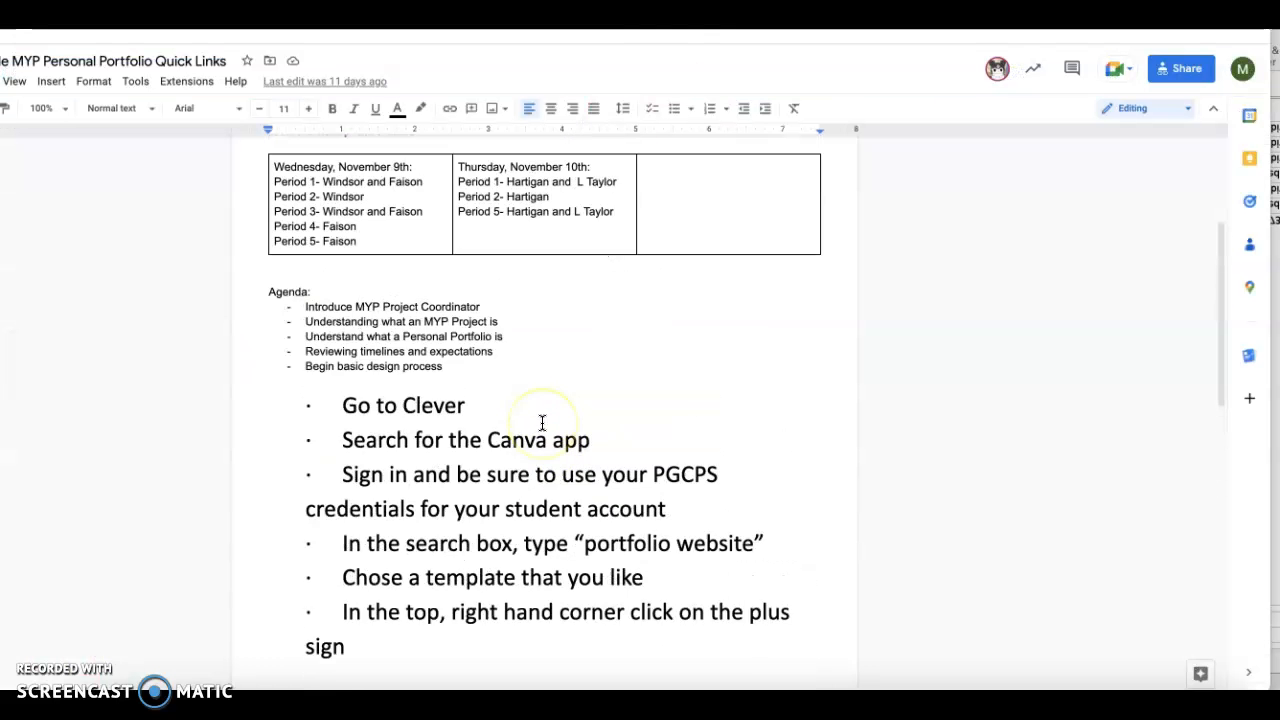
{"action": "scroll", "coordinate": [543, 423], "scroll_direction": "down", "scroll_amount": 6}
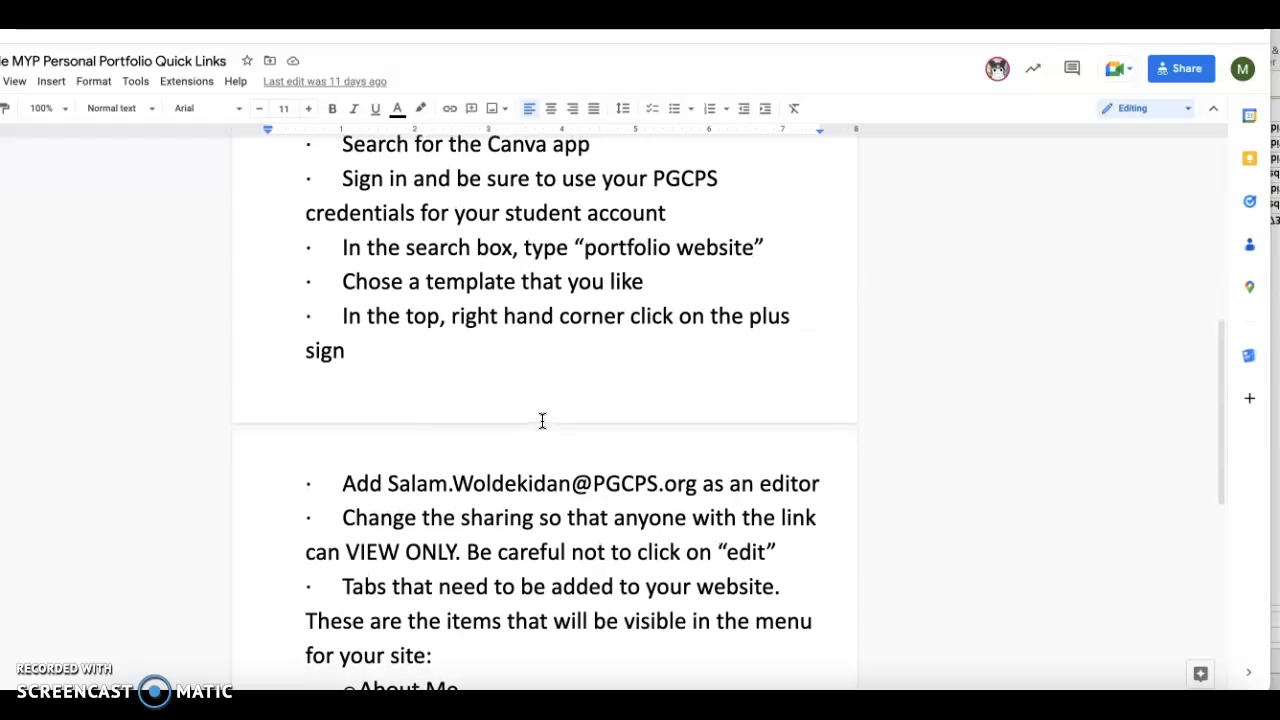
{"action": "scroll", "coordinate": [543, 420], "scroll_direction": "down", "scroll_amount": 2}
{"action": "scroll", "coordinate": [543, 420], "scroll_direction": "up", "scroll_amount": 1}
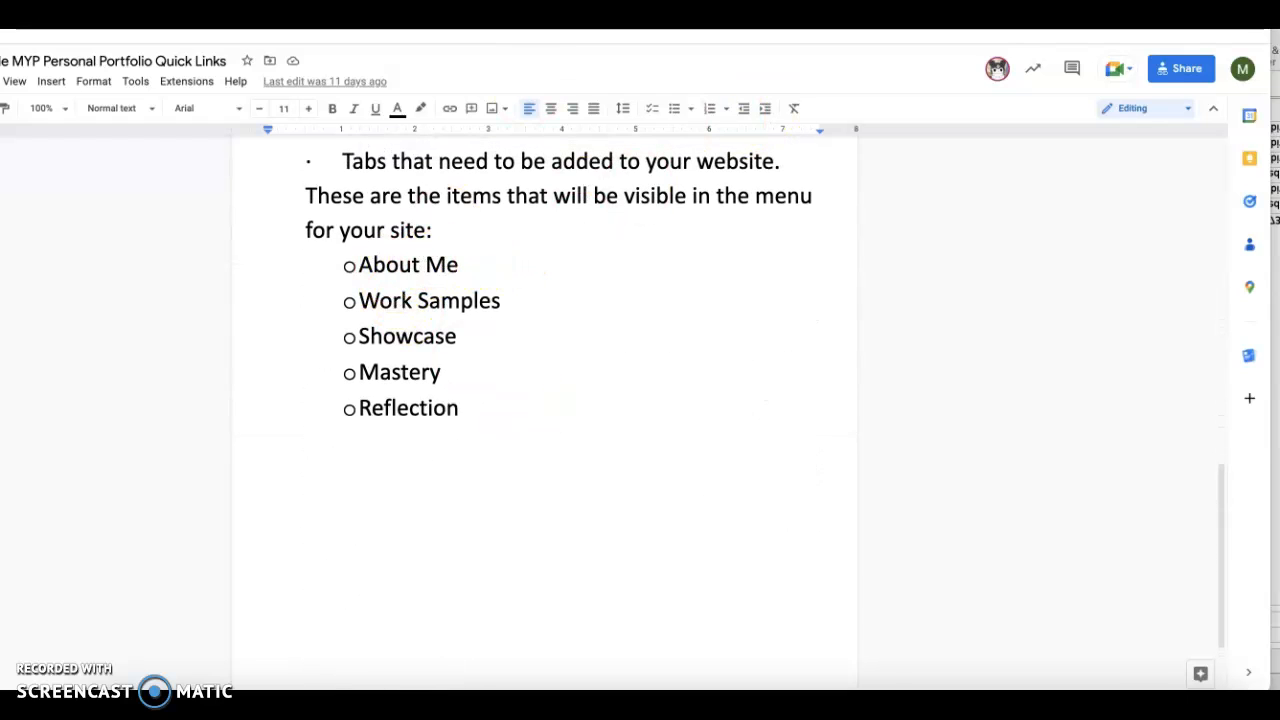
{"action": "key", "text": "ctrl+Tab"}
{"action": "left_click", "coordinate": [332, 297]}
{"action": "left_click", "coordinate": [334, 295]}
{"action": "left_click", "coordinate": [333, 294]}
{"action": "left_click", "coordinate": [328, 293]}
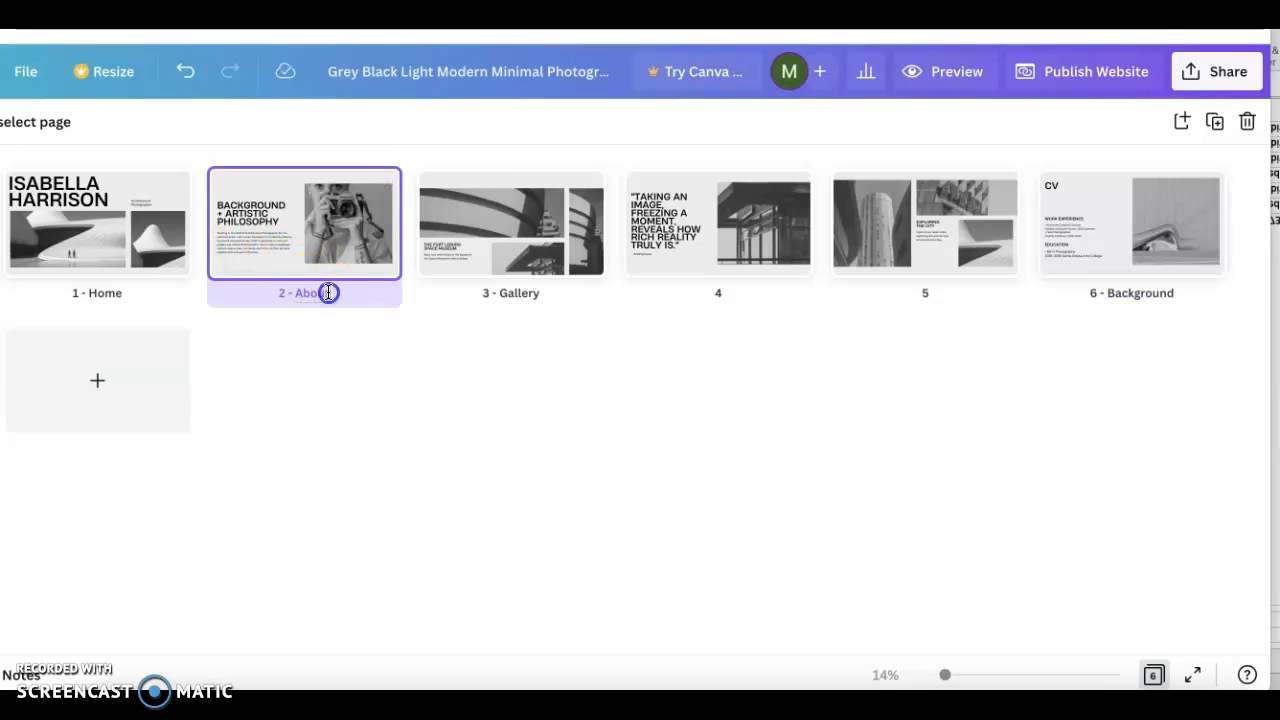
{"action": "type", "text": "Me"}
{"action": "left_click", "coordinate": [577, 314]}
- Rename page 3, the Gallery page, as Showcase
{"action": "left_click", "coordinate": [529, 290]}
{"action": "left_click", "coordinate": [539, 294]}
{"action": "left_click_drag", "start_coordinate": [539, 294], "coordinate": [518, 293]}
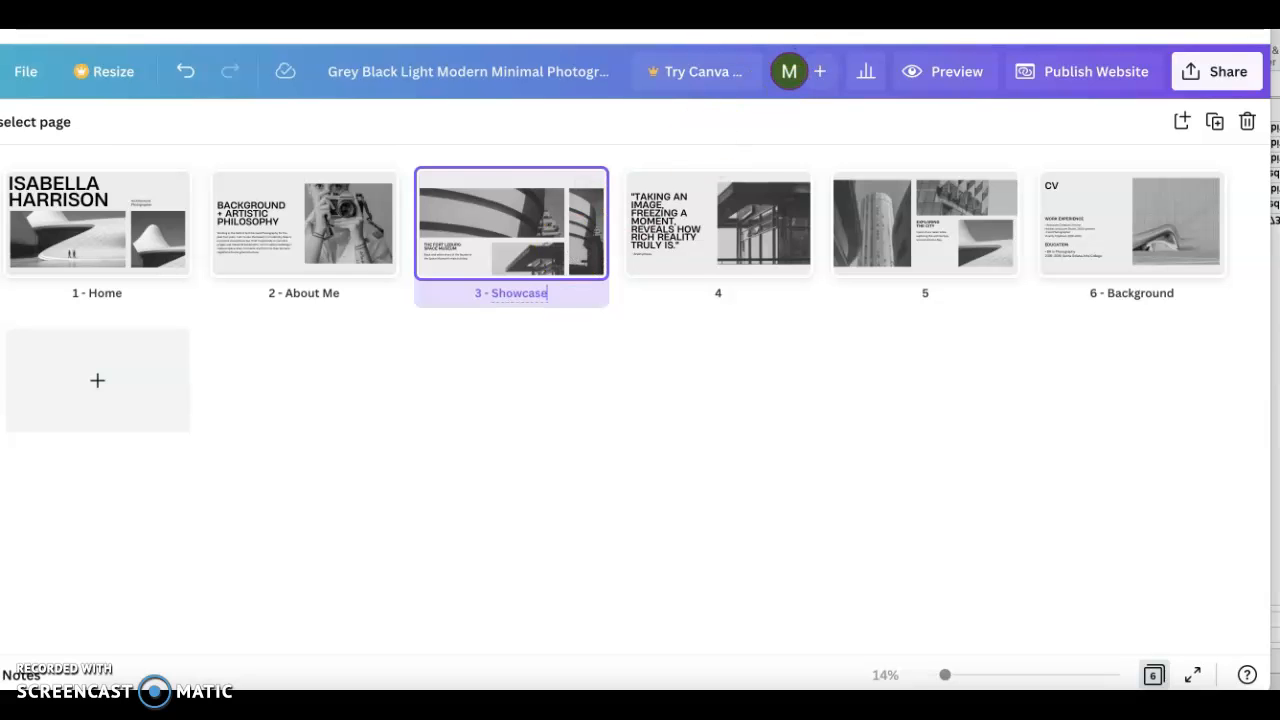
- Compare the page order with the tab list in the Google Docs instructions and rename page 3 in Canva as Work Samples
{"action": "left_click", "coordinate": [780, 32]}
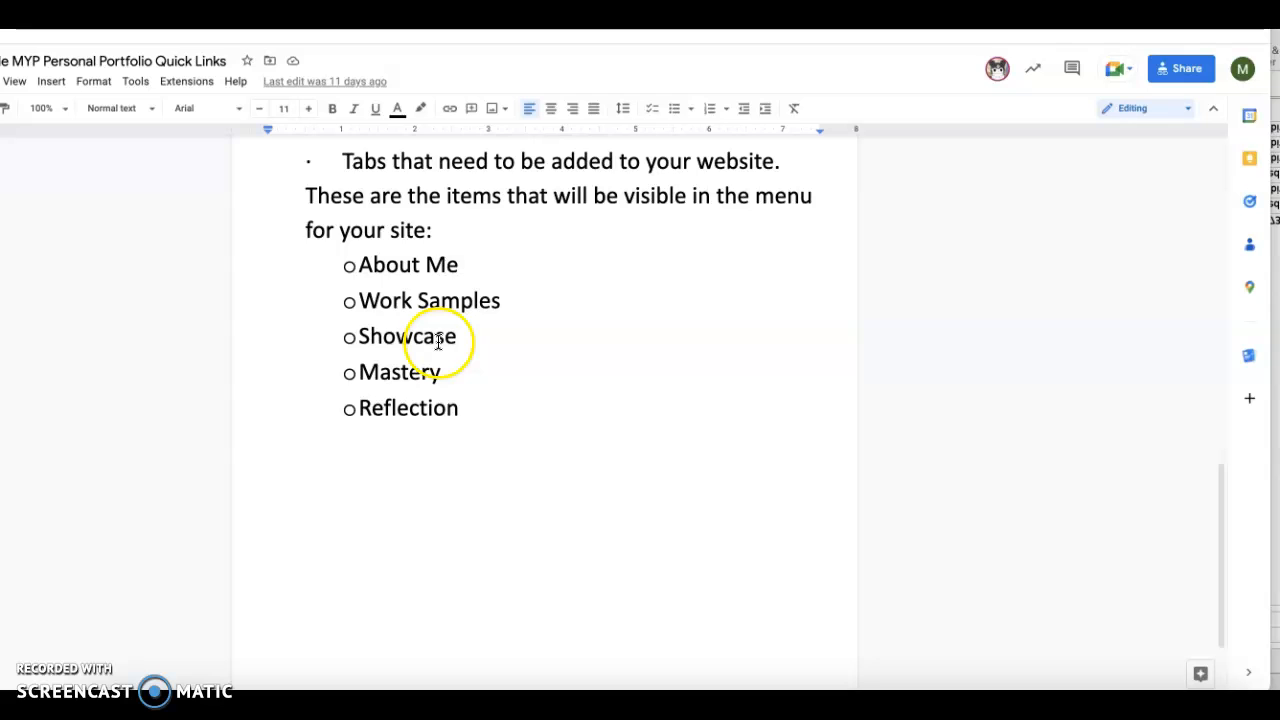
{"action": "left_click", "coordinate": [600, 32]}
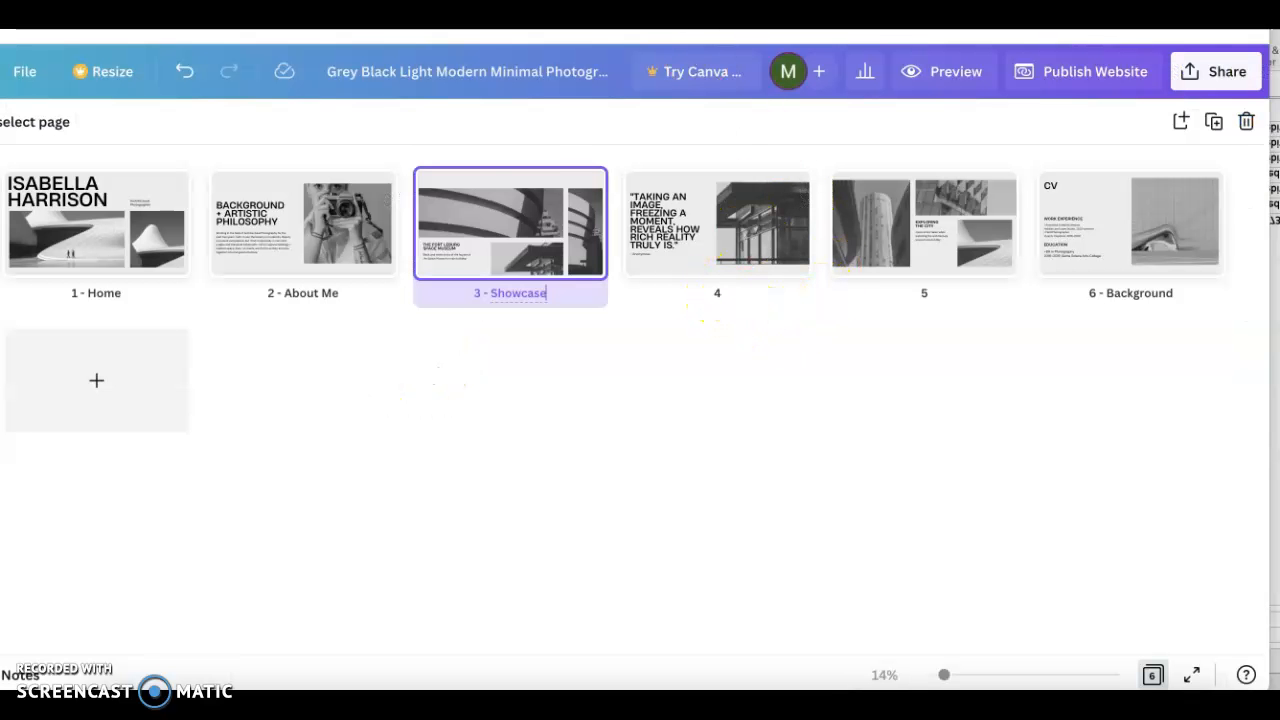
{"action": "key", "text": "ctrl+Tab"}
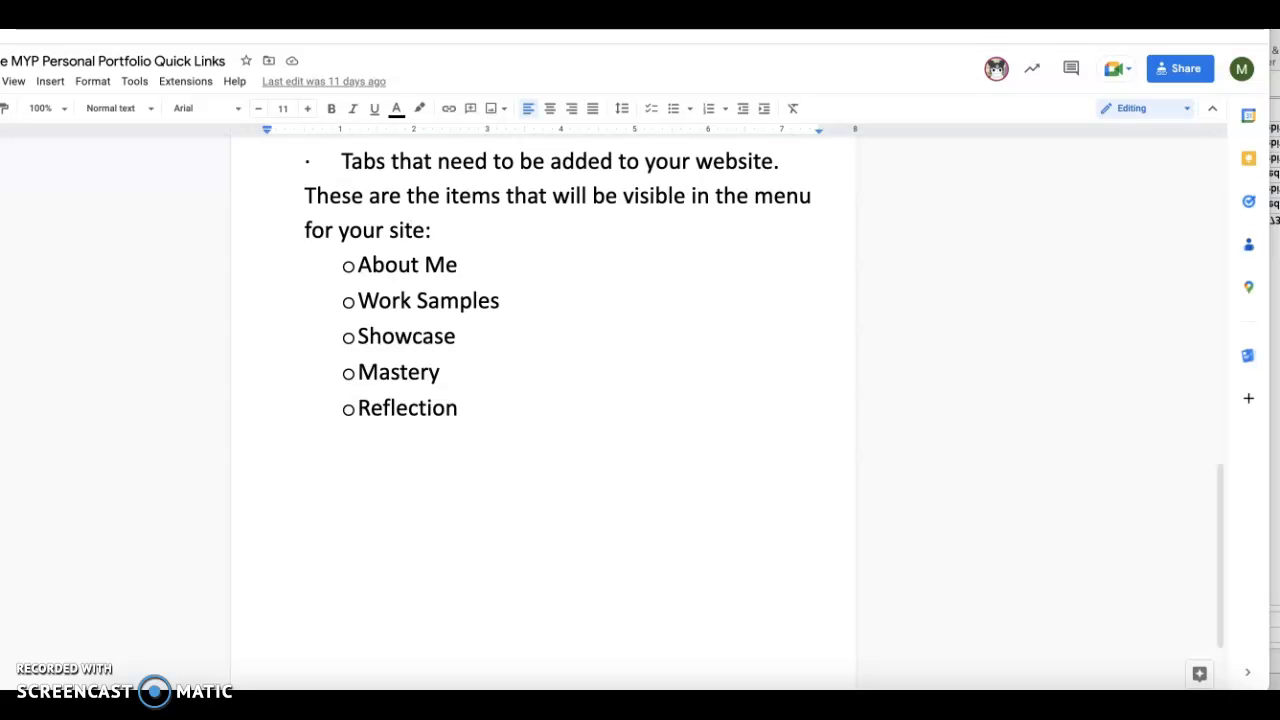
{"action": "key", "text": "ctrl+shift+Tab"}
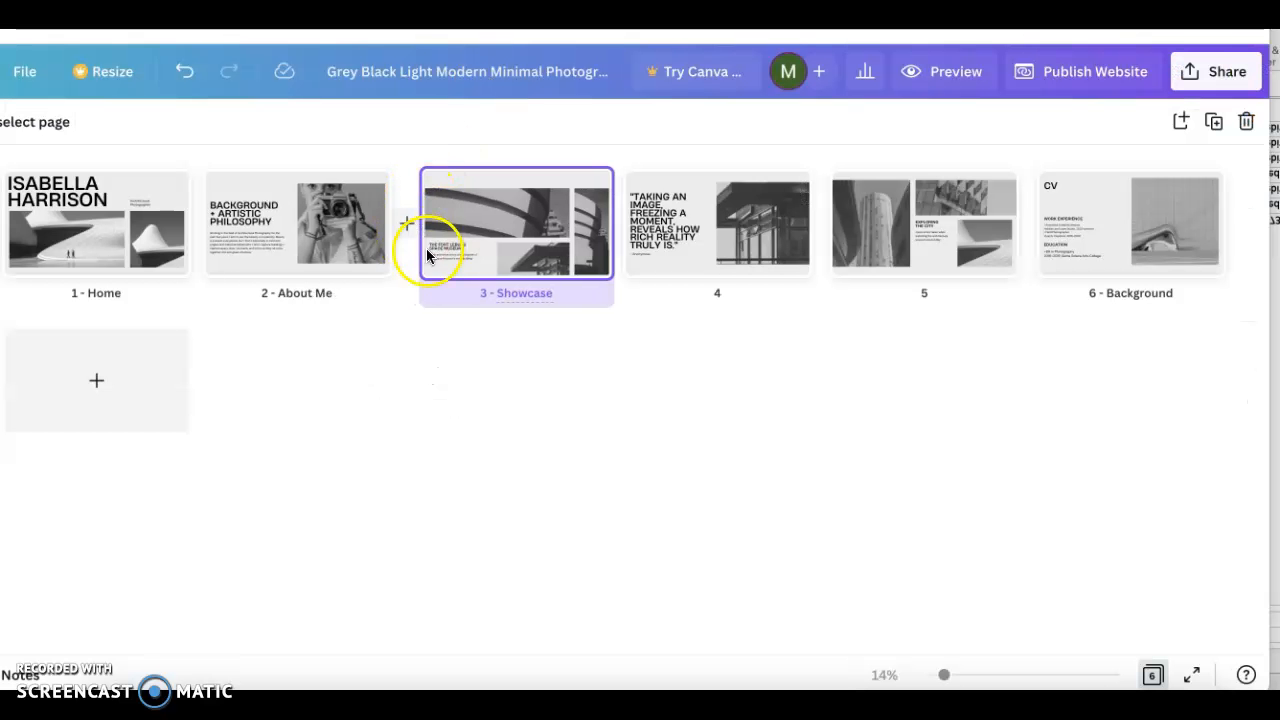
{"action": "left_click", "coordinate": [511, 295]}
{"action": "double_click", "coordinate": [511, 295]}
{"action": "type", "text": "W"}
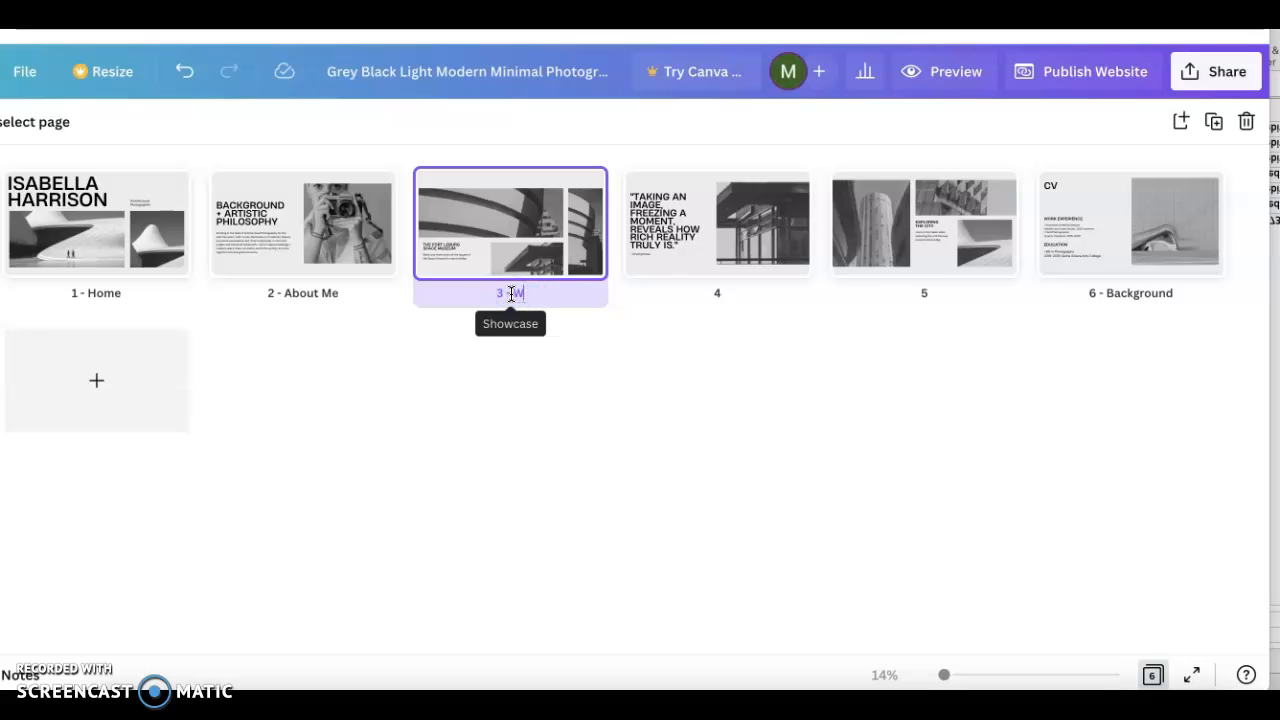
{"action": "type", "text": "ork Samples"}
- Rename pages 4, 5 and 6 as Showcase, Mastery and Reflection, following the tab list in the Google Docs instructions
{"action": "left_click", "coordinate": [730, 294]}
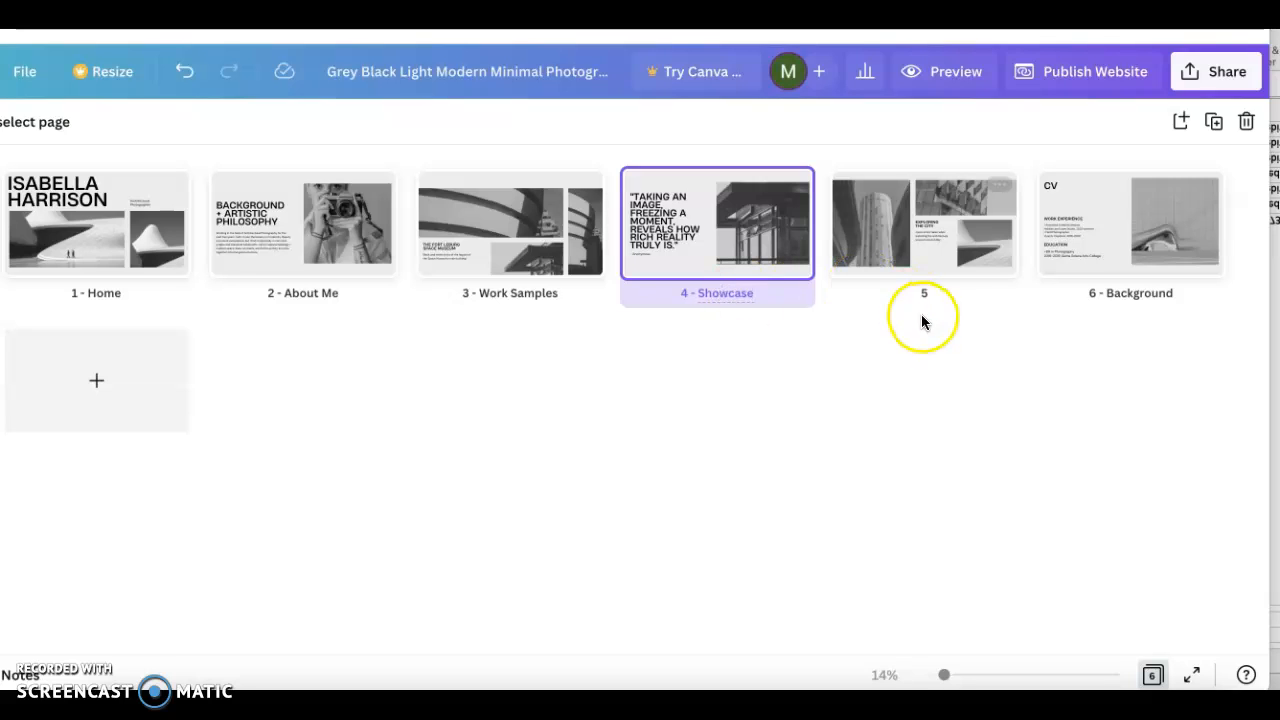
{"action": "left_click", "coordinate": [938, 295]}
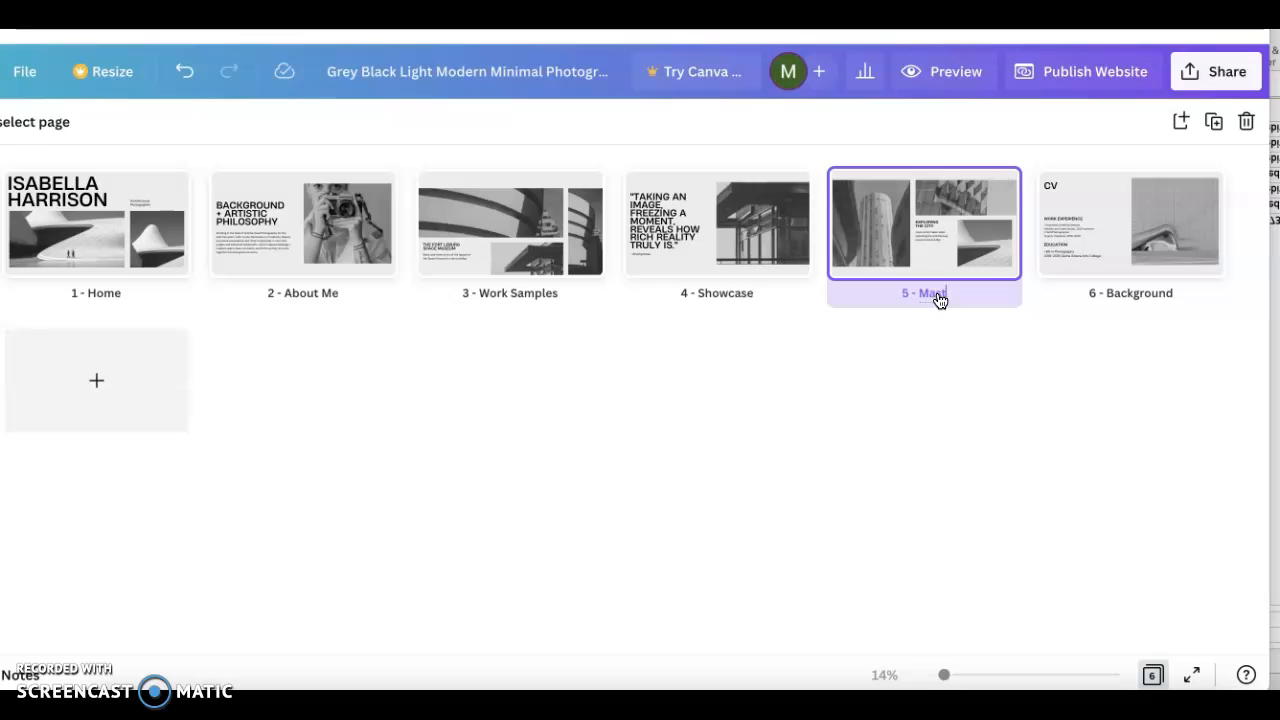
{"action": "left_click", "coordinate": [1149, 293]}
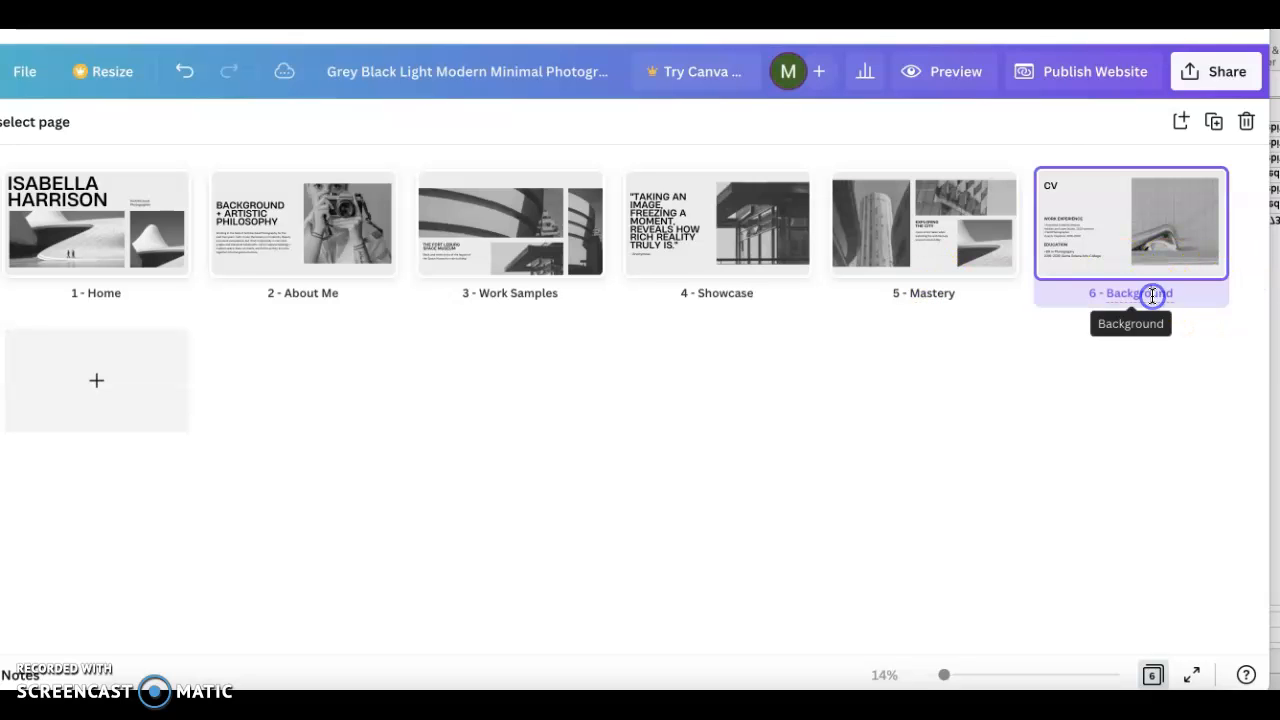
{"action": "key", "text": "ctrl+shift+Tab"}
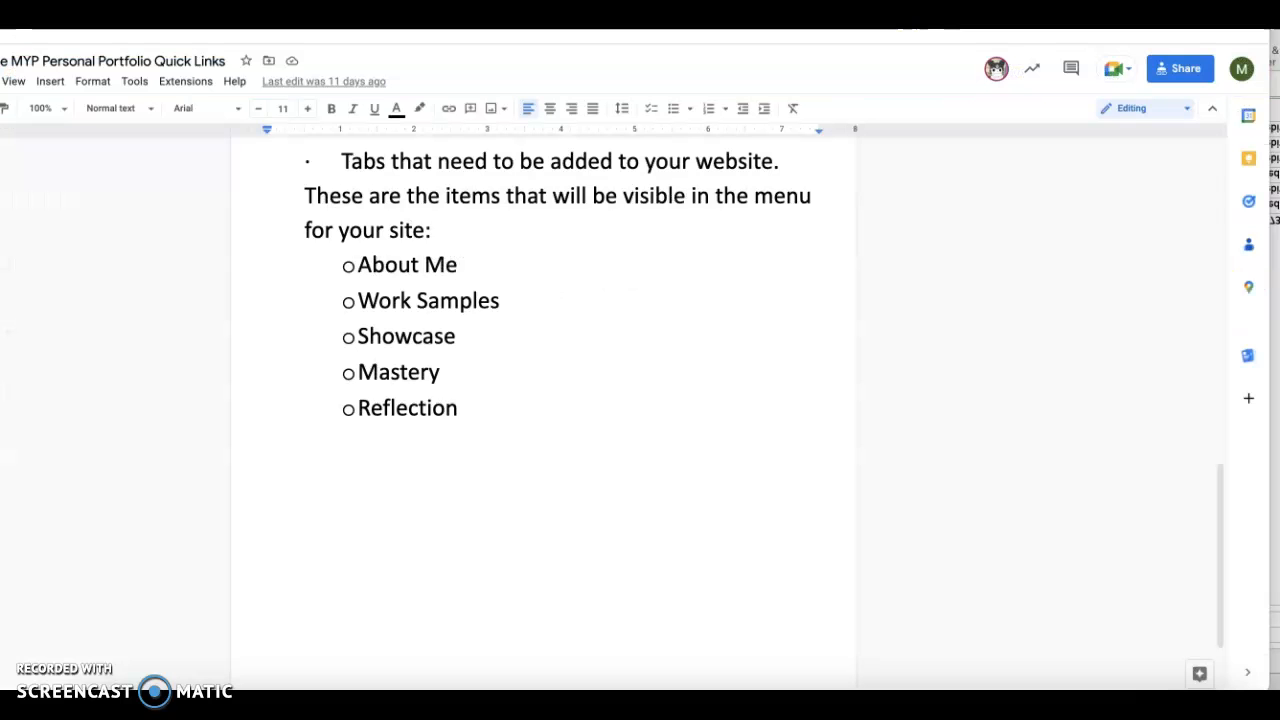
{"action": "key", "text": "ctrl+Tab"}
{"action": "key", "text": "BackSpace"}
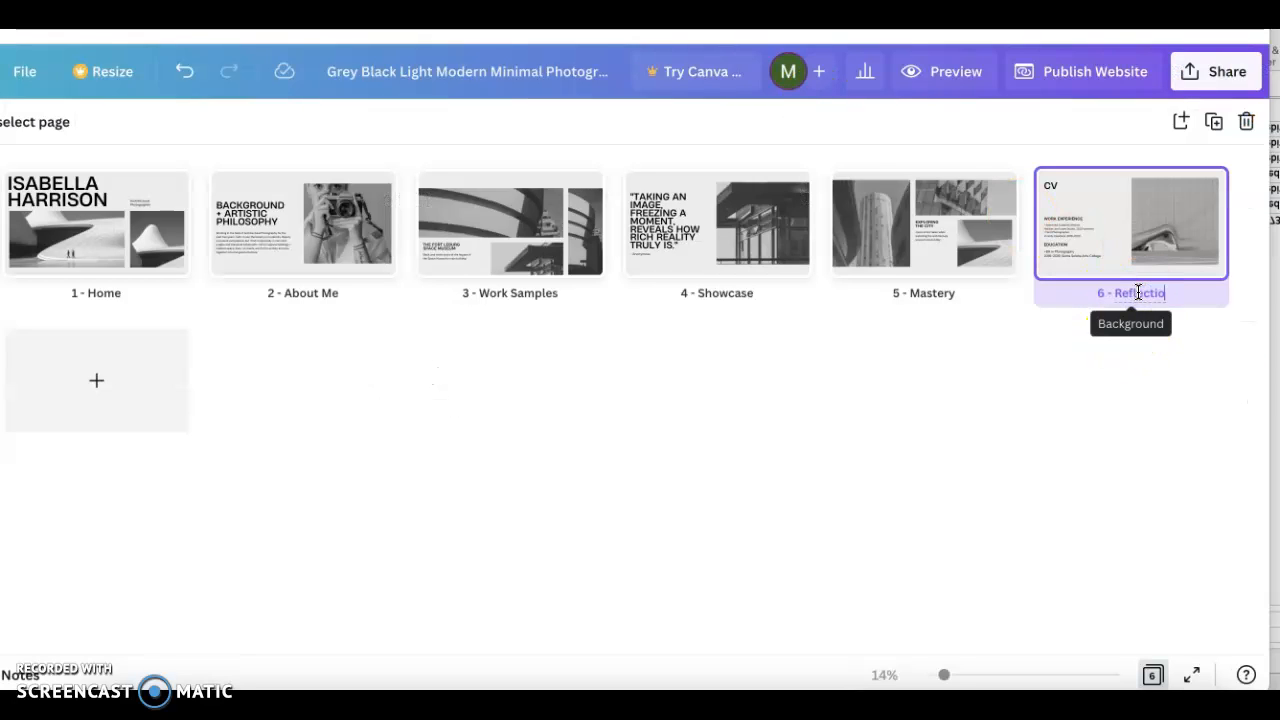
{"action": "left_click", "coordinate": [971, 417]}
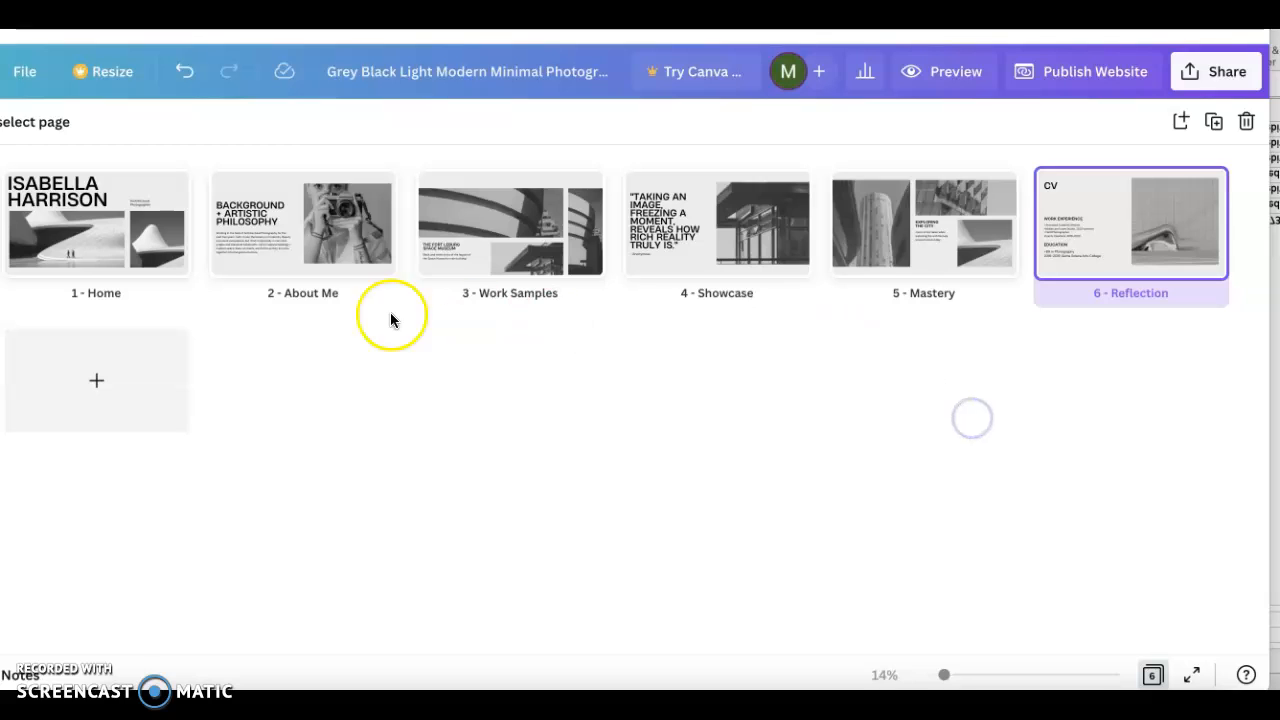
- Preview the website with navigation, test the Home, About Me, Work Samples and Mastery links, and return to the page grid
{"action": "left_click", "coordinate": [944, 72]}
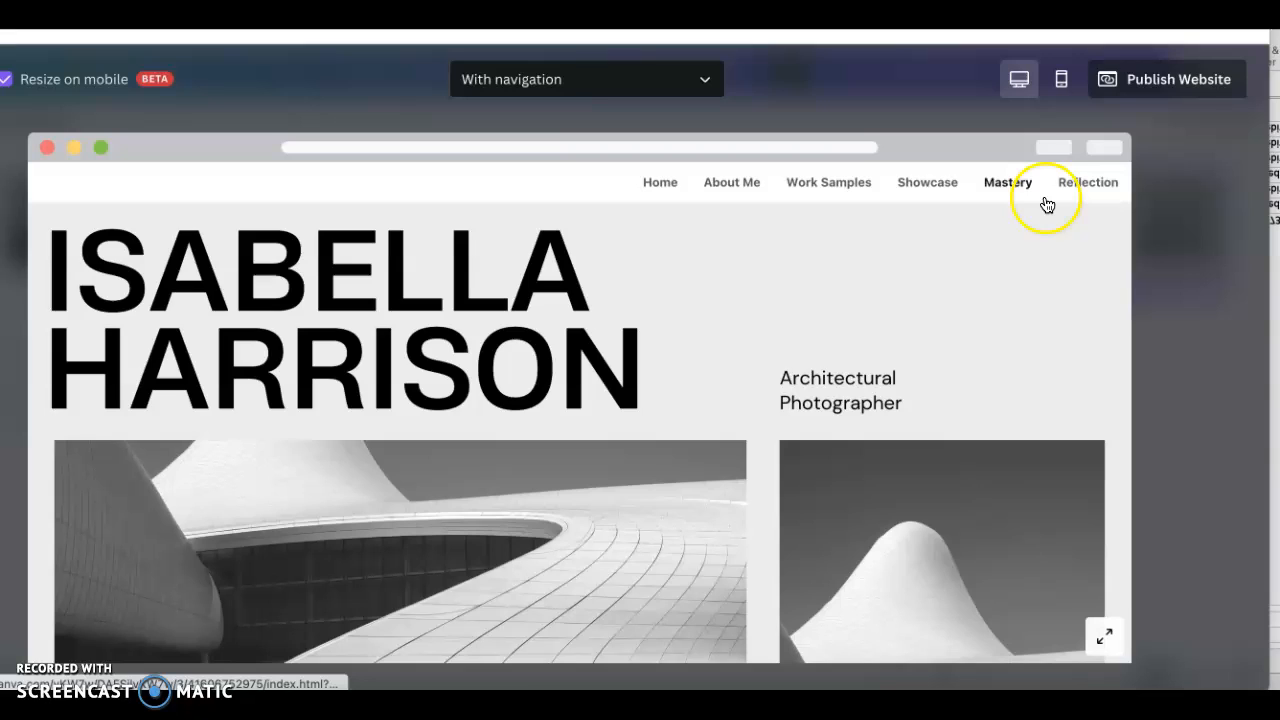
{"action": "left_click", "coordinate": [737, 188]}
{"action": "left_click", "coordinate": [832, 186]}
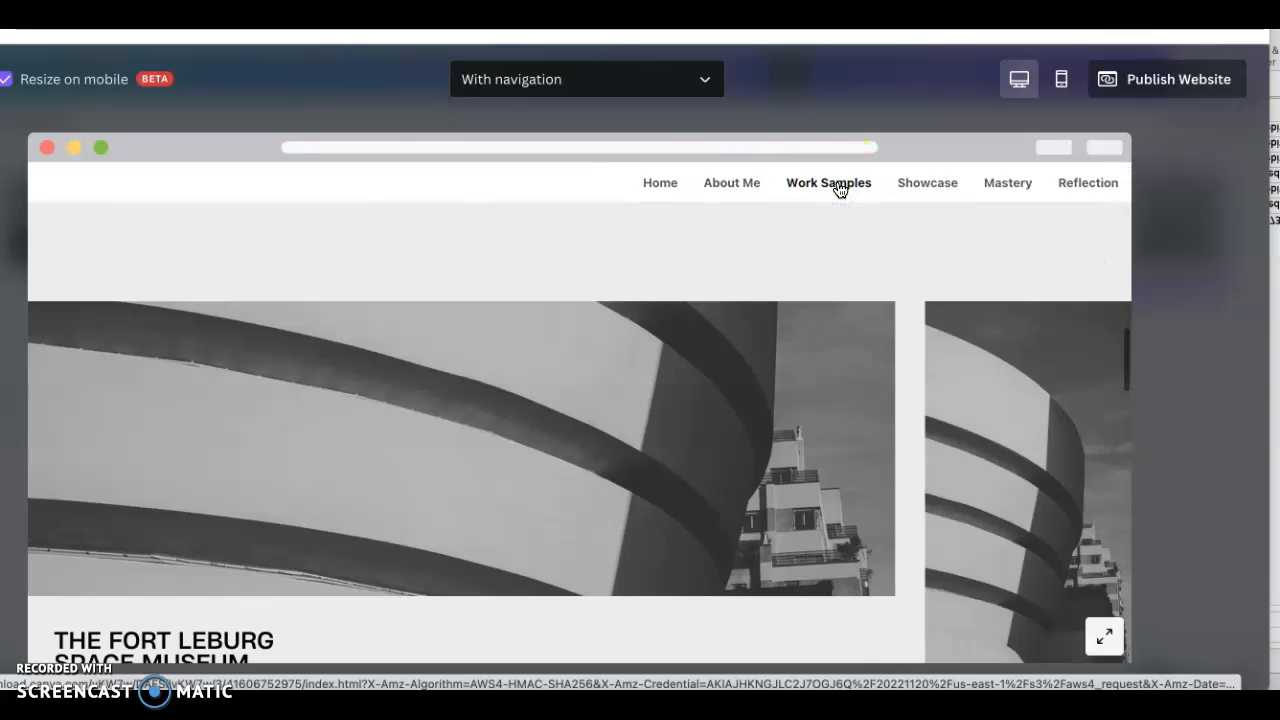
{"action": "left_click", "coordinate": [662, 184]}
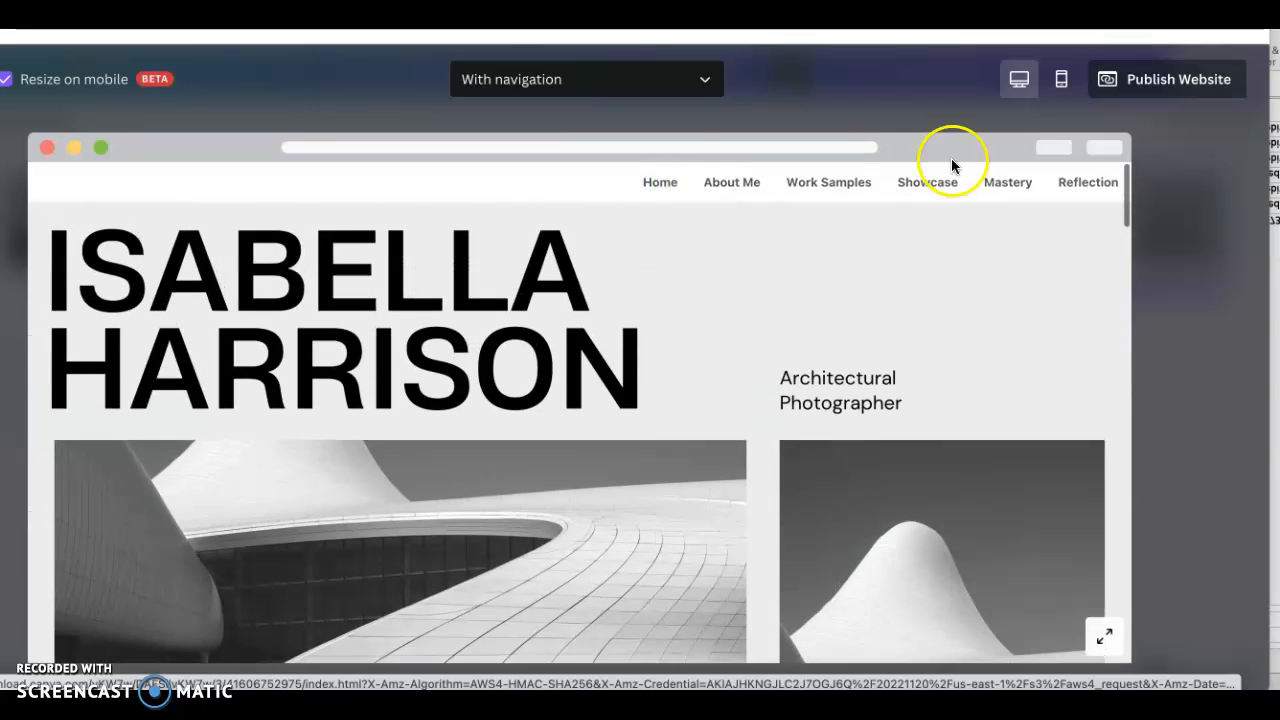
{"action": "left_click", "coordinate": [1006, 187]}
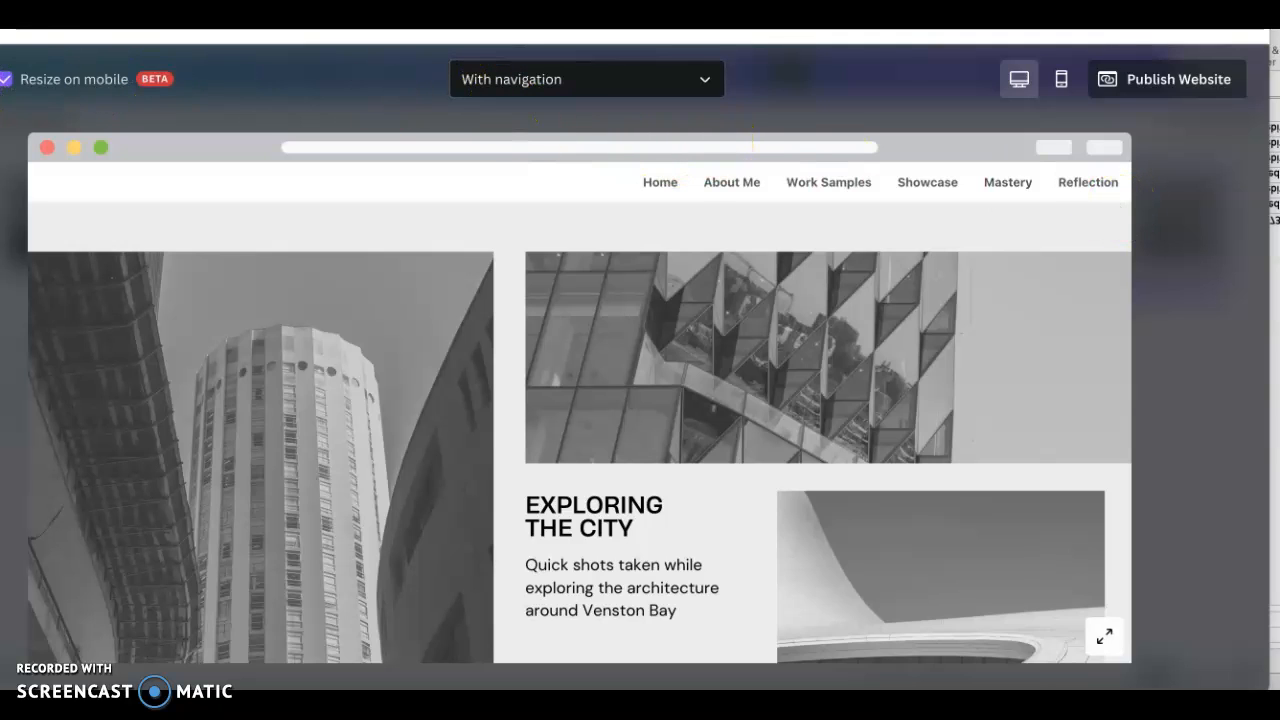
{"action": "left_click", "coordinate": [2, 79]}
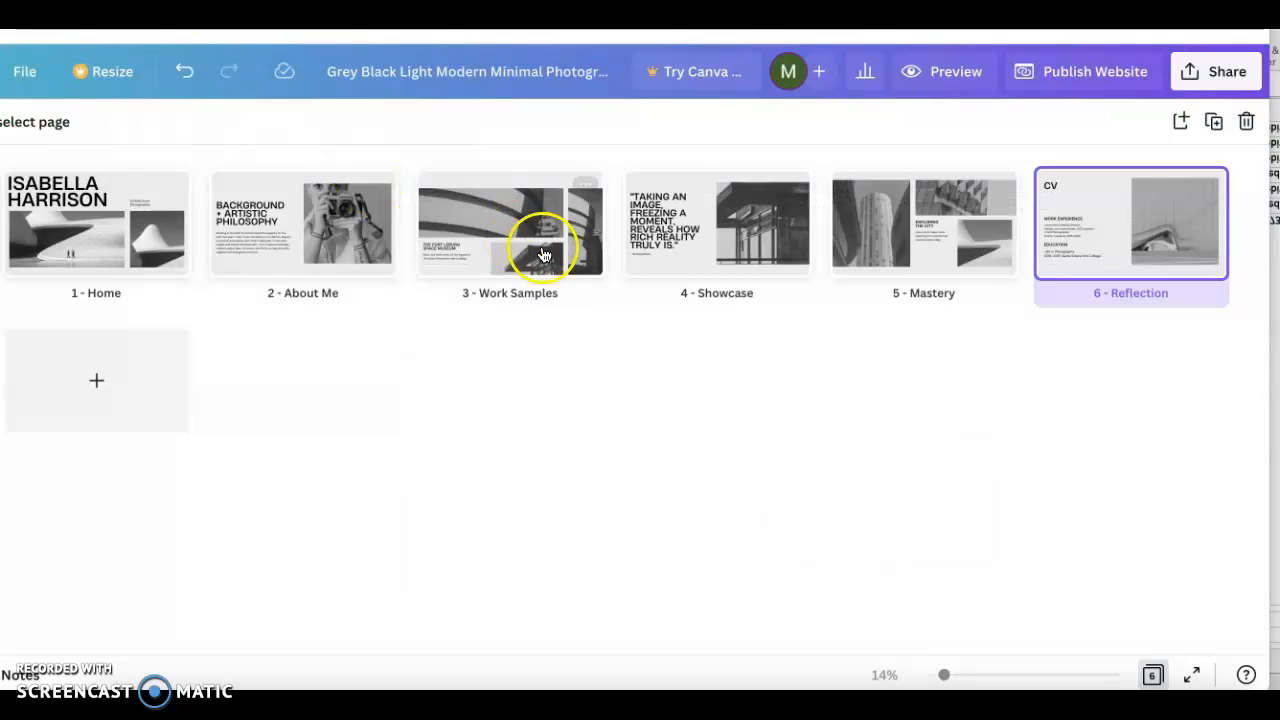
- Review the design's link sharing and access permission in the sharing options
{"action": "left_click", "coordinate": [1220, 80]}
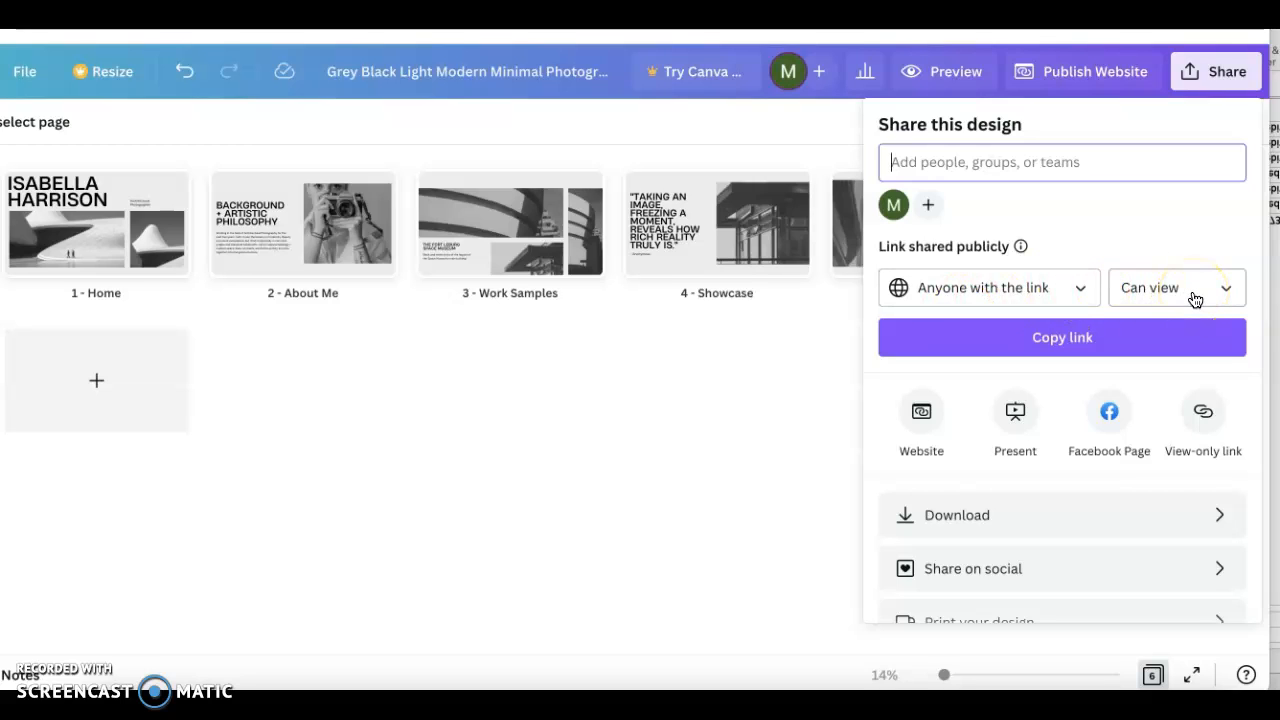
{"action": "left_click", "coordinate": [763, 412]}
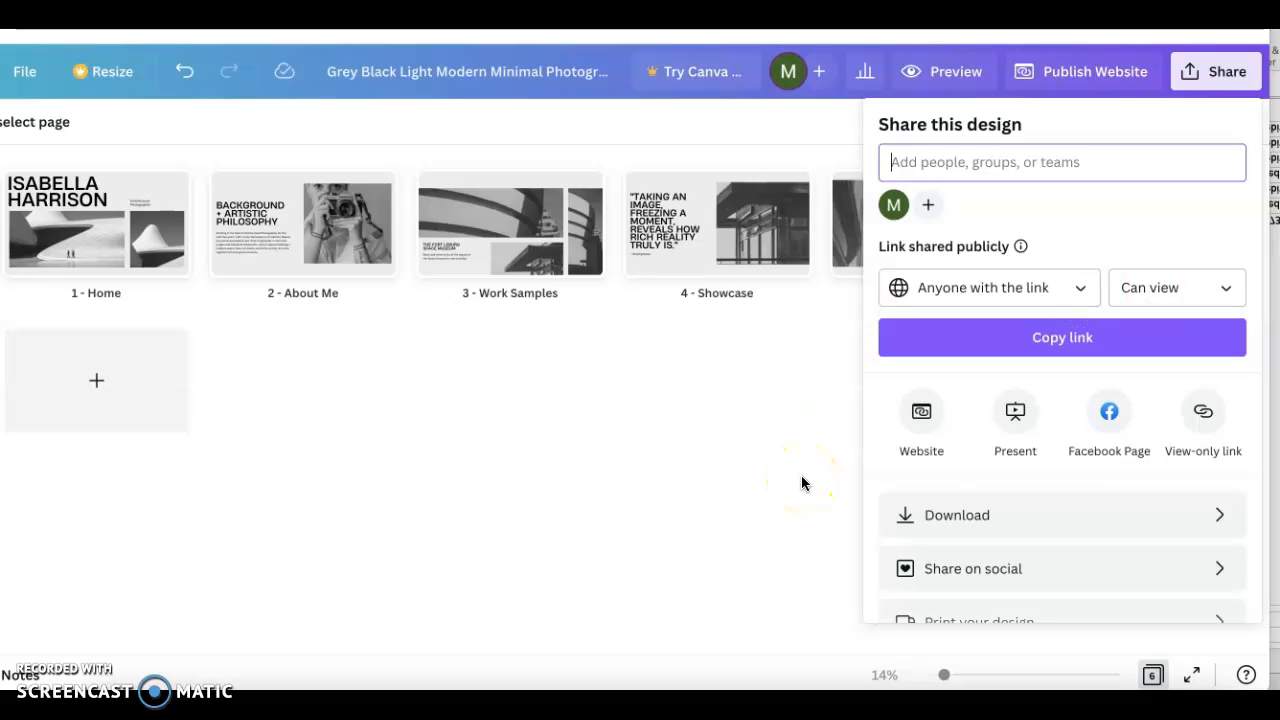